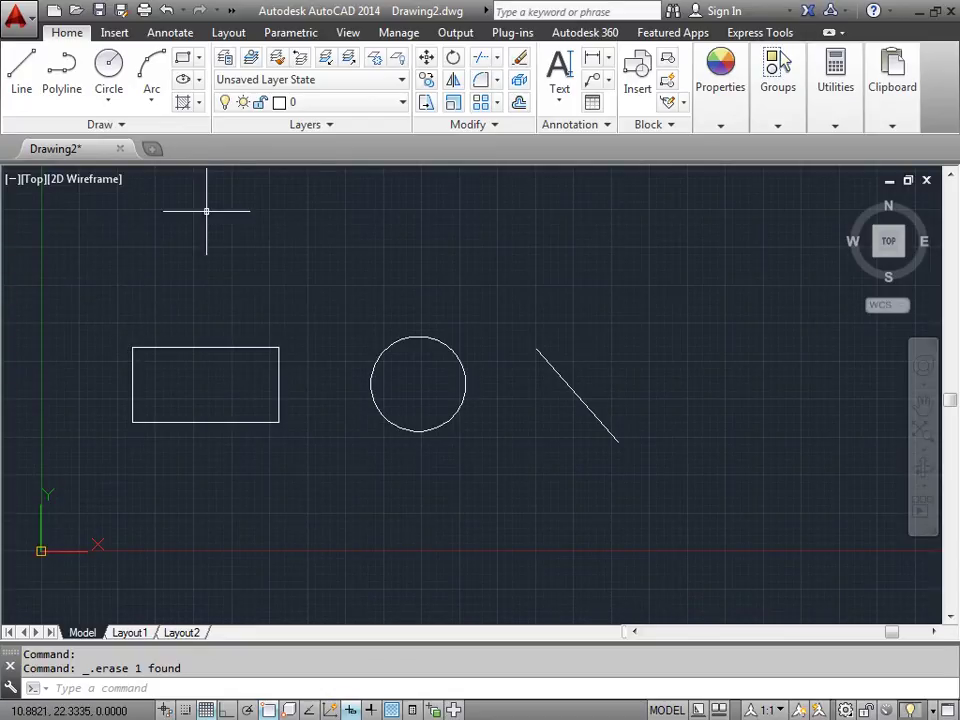
Start the Single Line text command from the Annotation panel's Text dropdown.
{"action": "left_click", "coordinate": [558, 101]}
{"action": "left_click", "coordinate": [583, 171]}
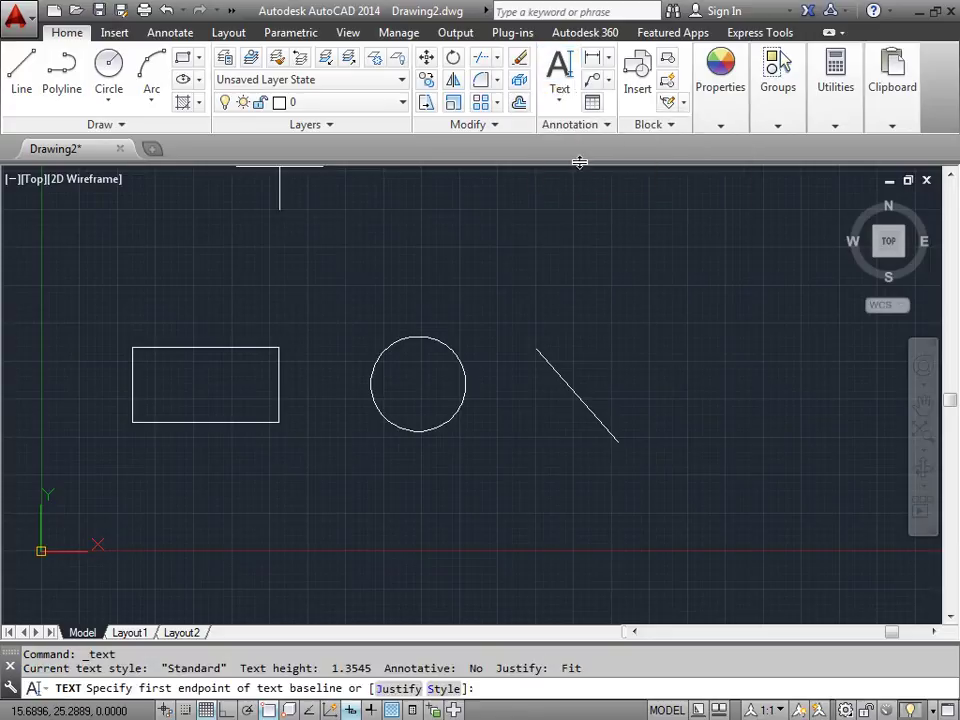
Use Right justification anchored at the rectangle's top-right corner, then pick the text height.
{"action": "left_click", "coordinate": [399, 689]}
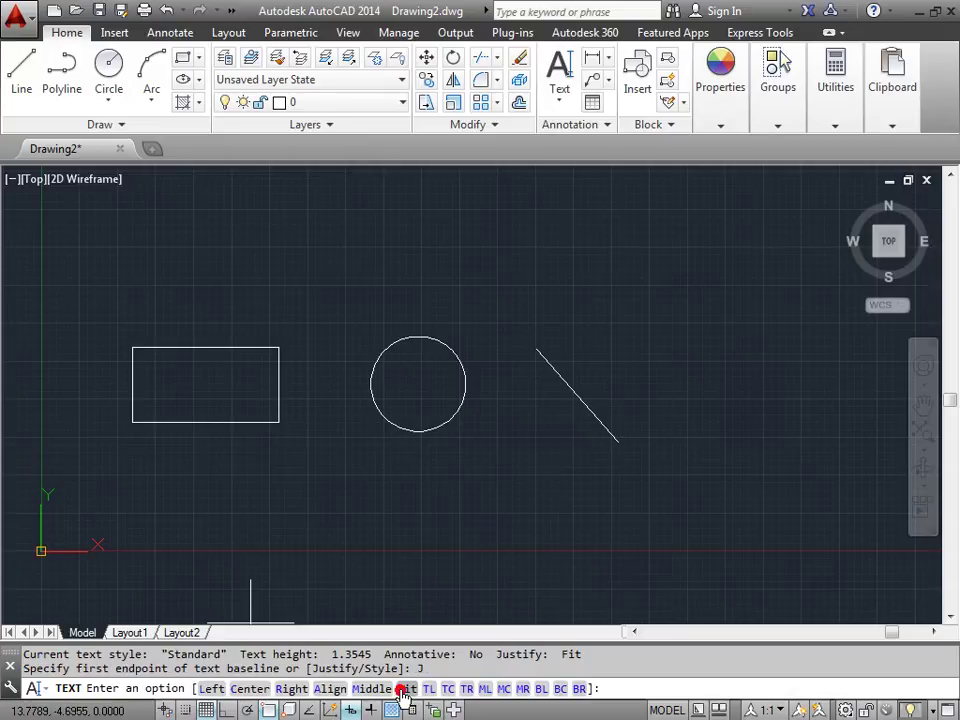
{"action": "left_click", "coordinate": [289, 692]}
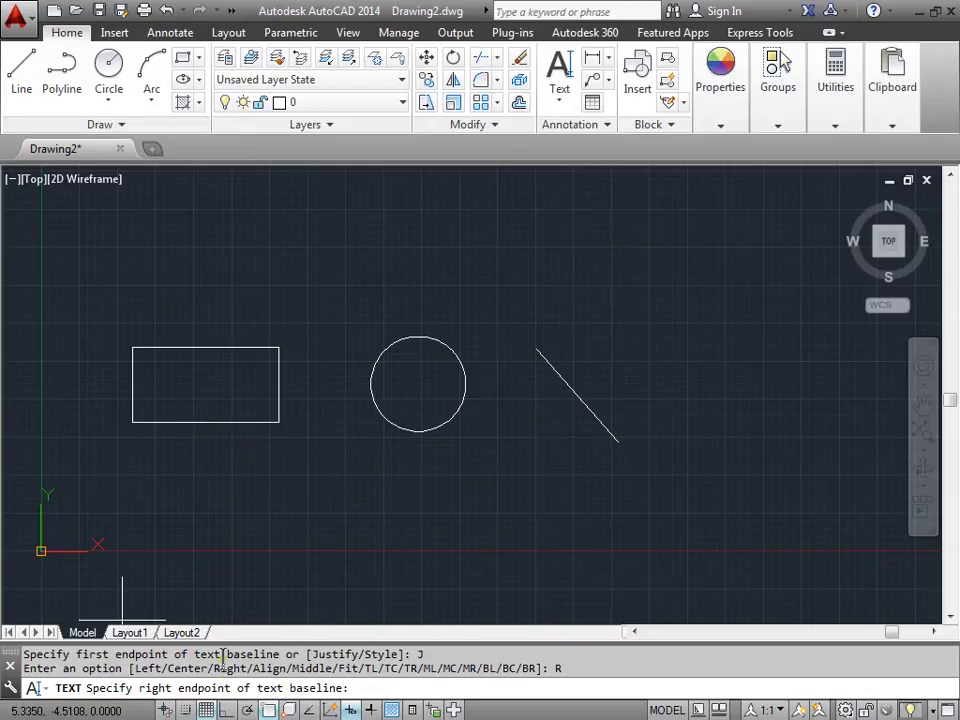
{"action": "left_click", "coordinate": [278, 347]}
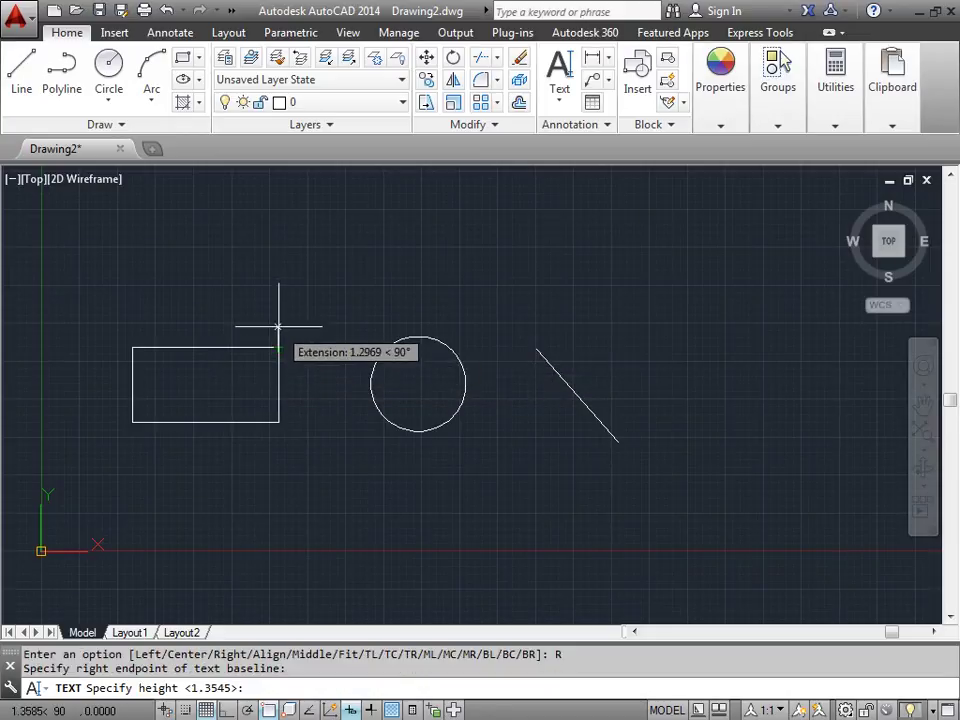
{"action": "left_click", "coordinate": [278, 322]}
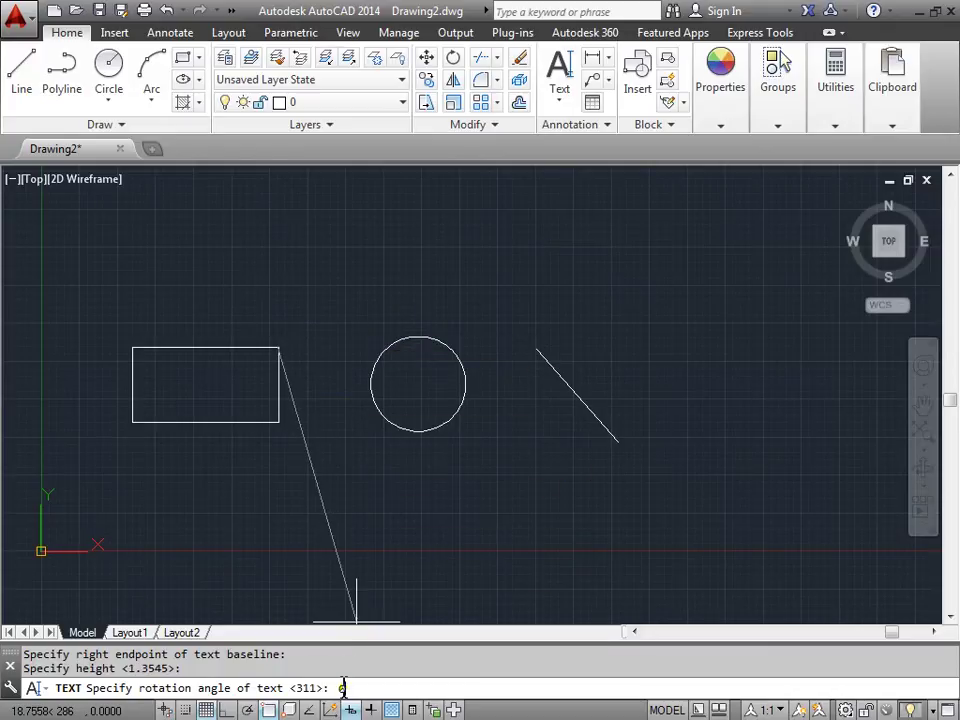
Accept a rotation of 0 and type the first line 'This is a'.
{"action": "type", "text": "0"}
{"action": "key", "text": "Return"}
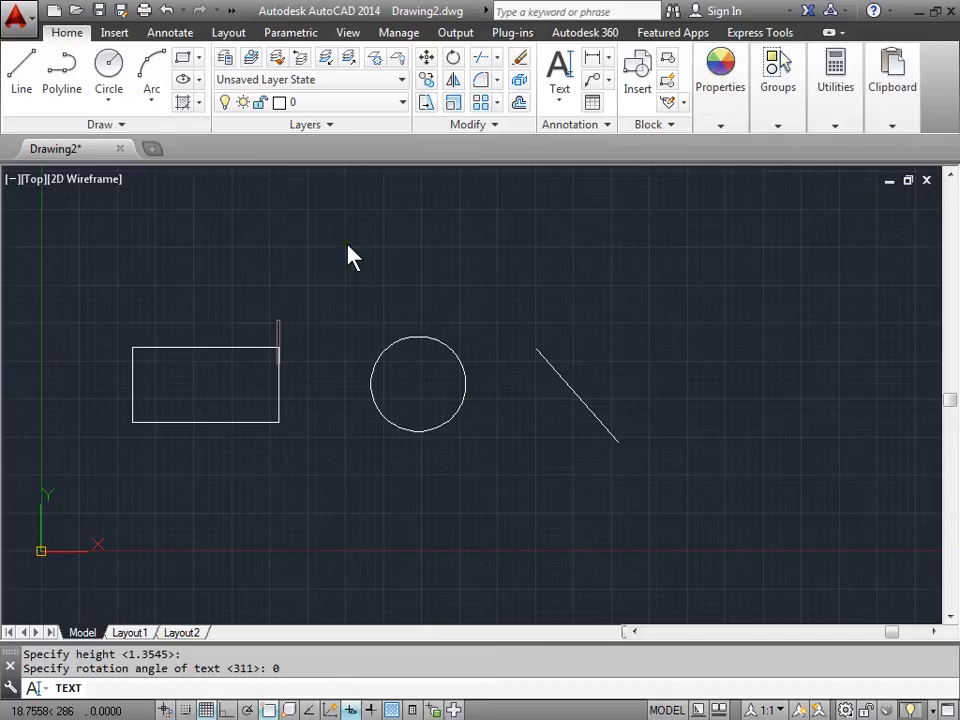
{"action": "key", "text": "Caps_Lock"}
{"action": "type", "text": "This is"}
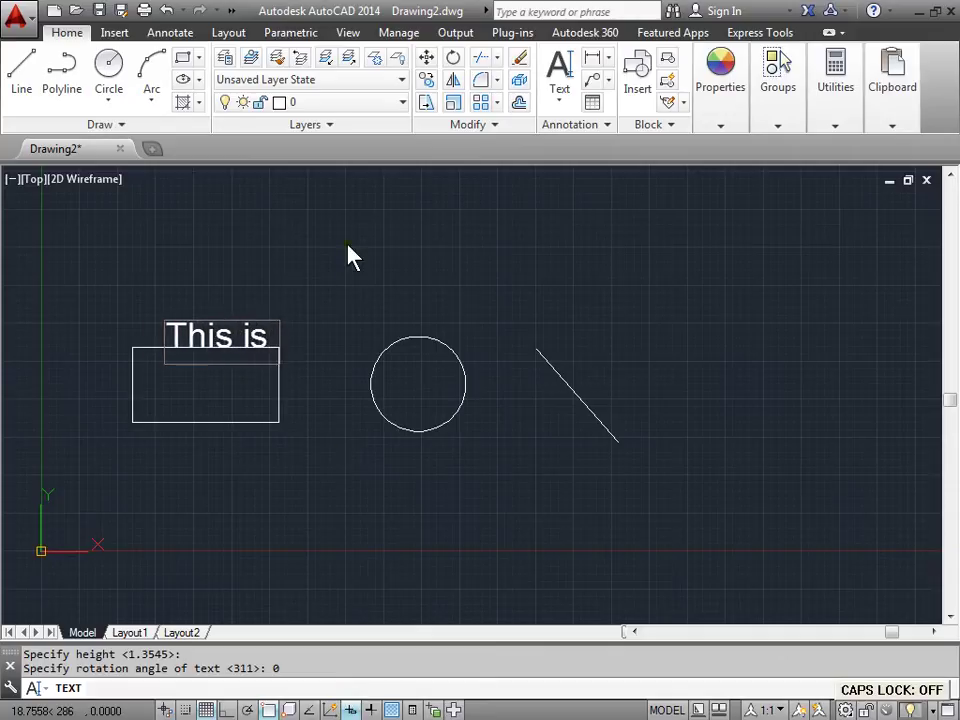
{"action": "type", "text": " a"}
{"action": "key", "text": "Return"}
Add the second line 'Rectangle' and finish the text.
{"action": "key", "text": "Caps_Lock"}
{"action": "type", "text": "R"}
{"action": "key", "text": "Caps_Lock"}
{"action": "type", "text": "ectangle"}
{"action": "key", "text": "Return"}
{"action": "key", "text": "Return"}
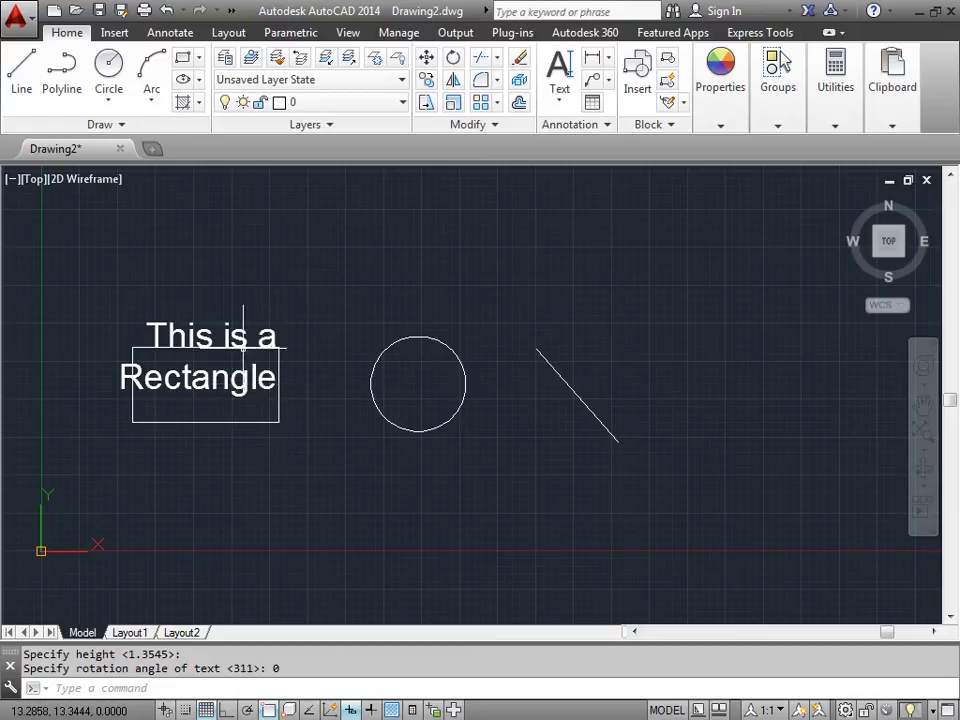
{"action": "middle_click_drag", "start_coordinate": [541, 484], "coordinate": [507, 475]}
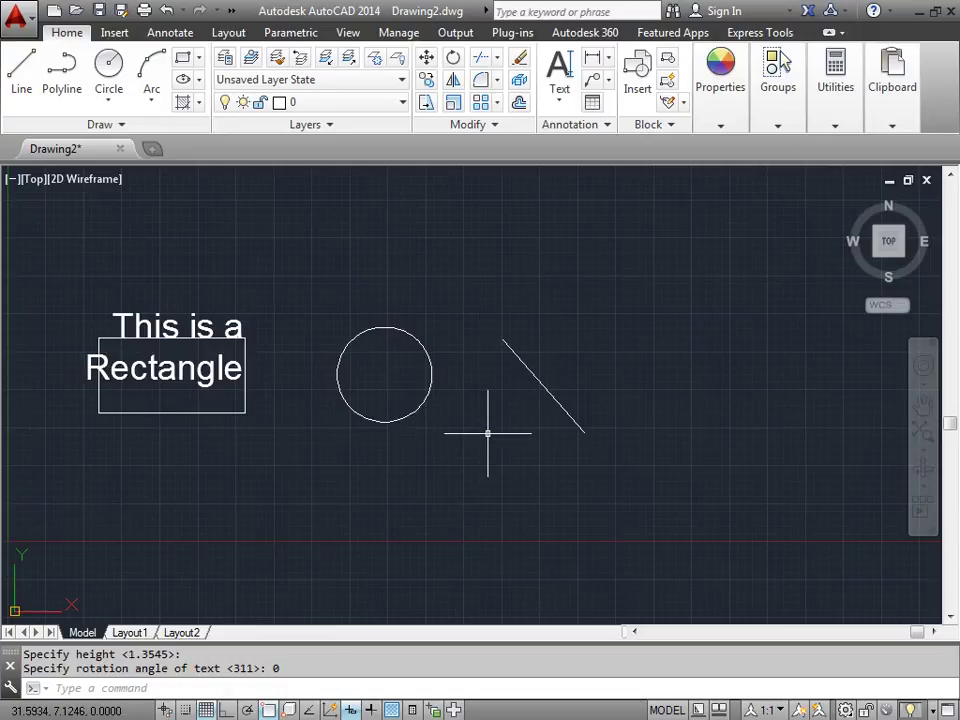
Repeat TEXT with Middle justification at the diagonal line's midpoint, keeping height 1.6664.
{"action": "key", "text": "Return"}
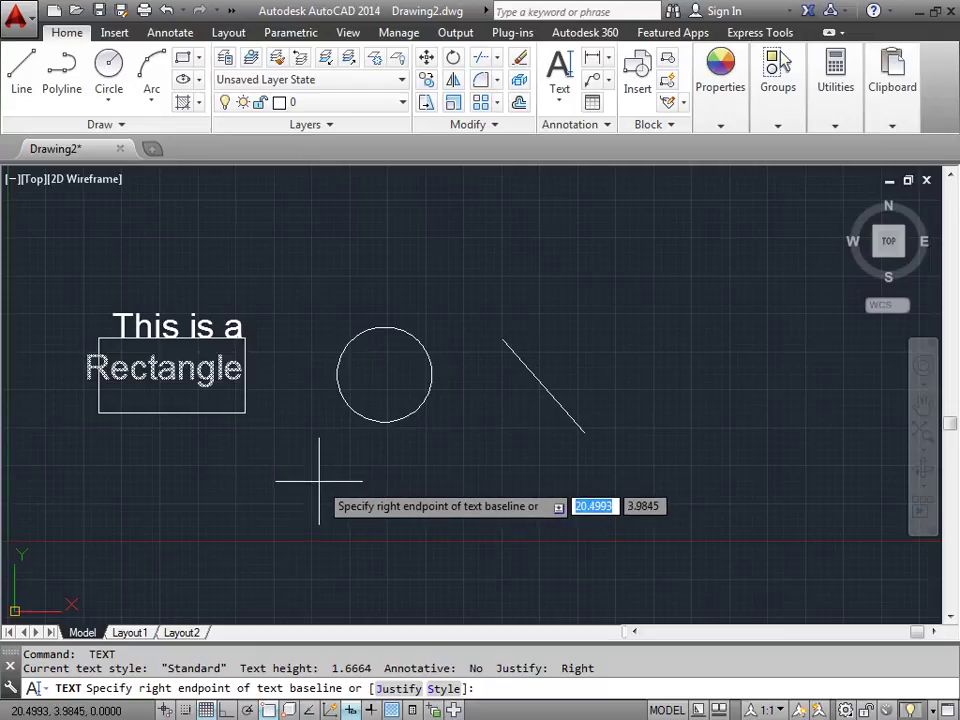
{"action": "right_click", "coordinate": [606, 241]}
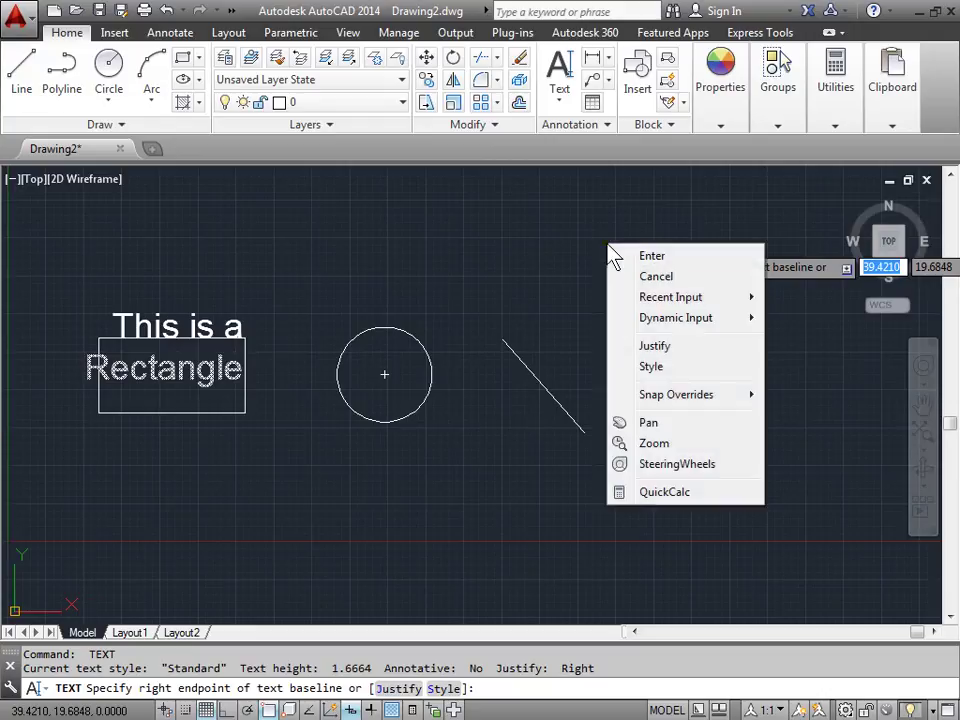
{"action": "left_click", "coordinate": [686, 347]}
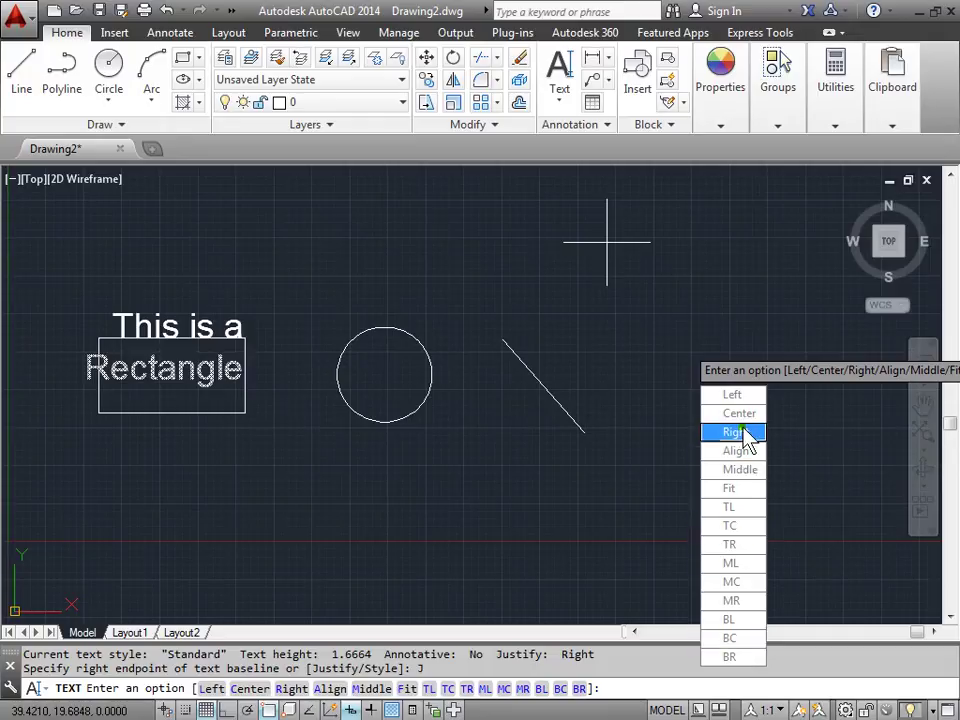
{"action": "left_click", "coordinate": [742, 470]}
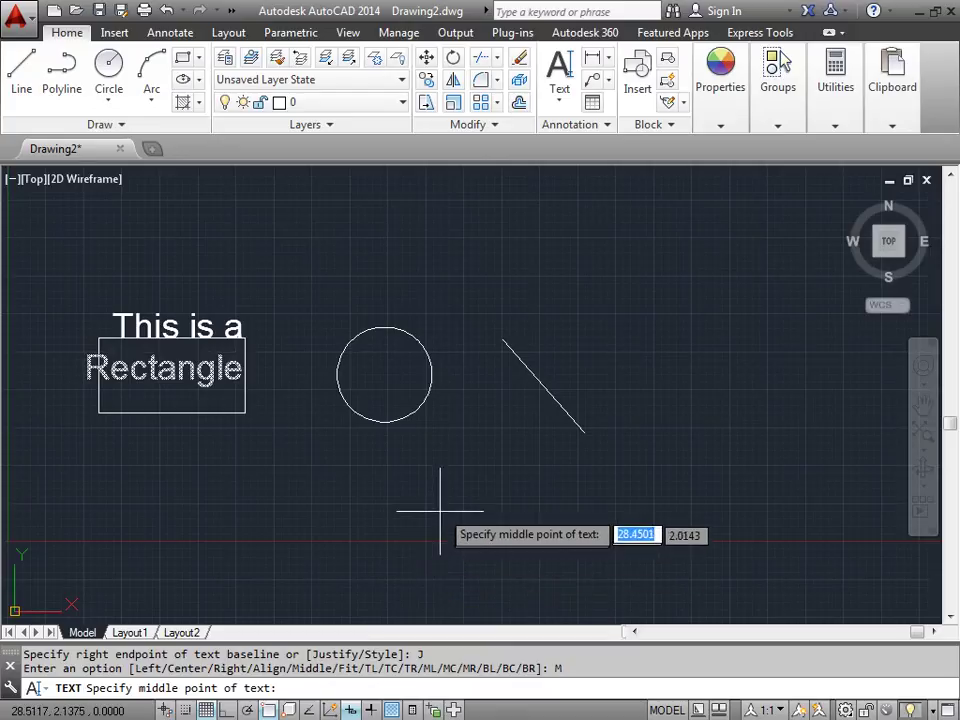
{"action": "left_click", "coordinate": [541, 386]}
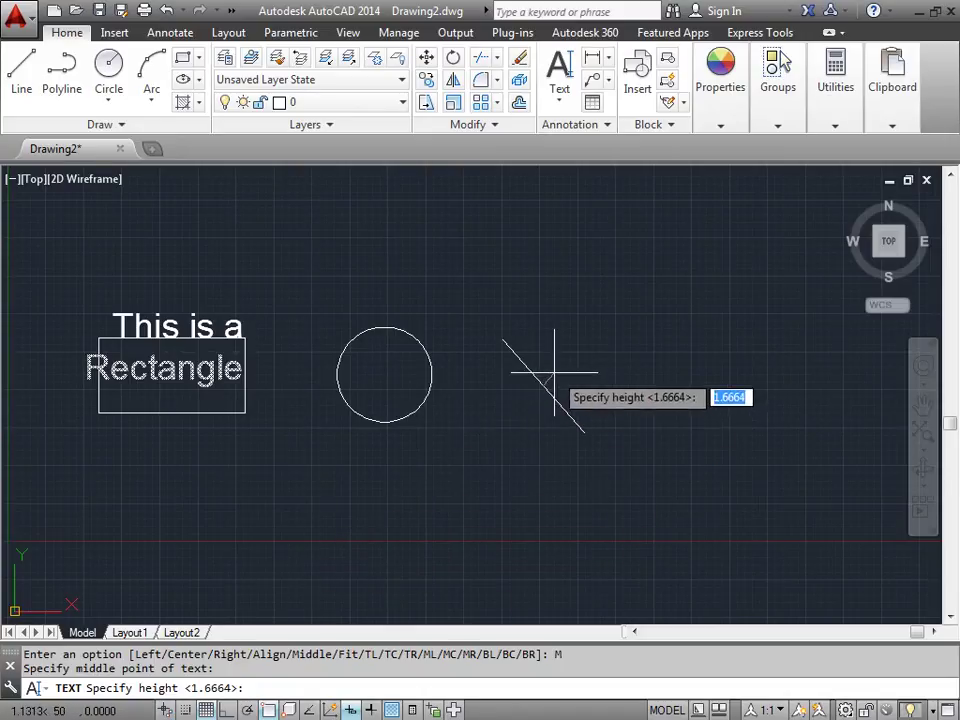
{"action": "key", "text": "Return"}
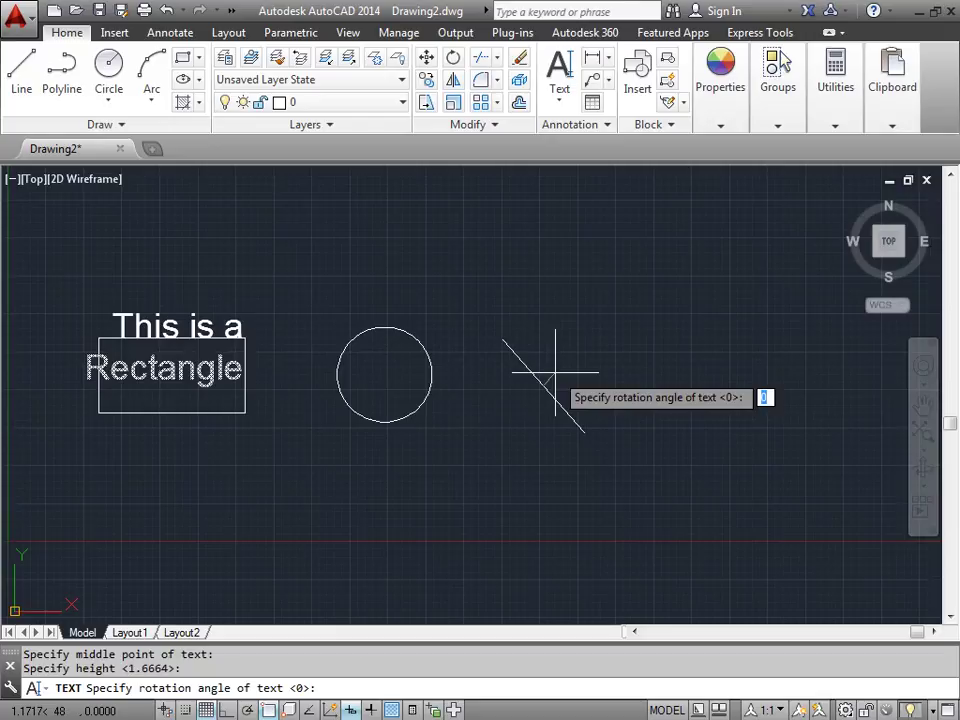
Align the text's angle with the diagonal line and enter 'This is a line'.
{"action": "left_click", "coordinate": [584, 432]}
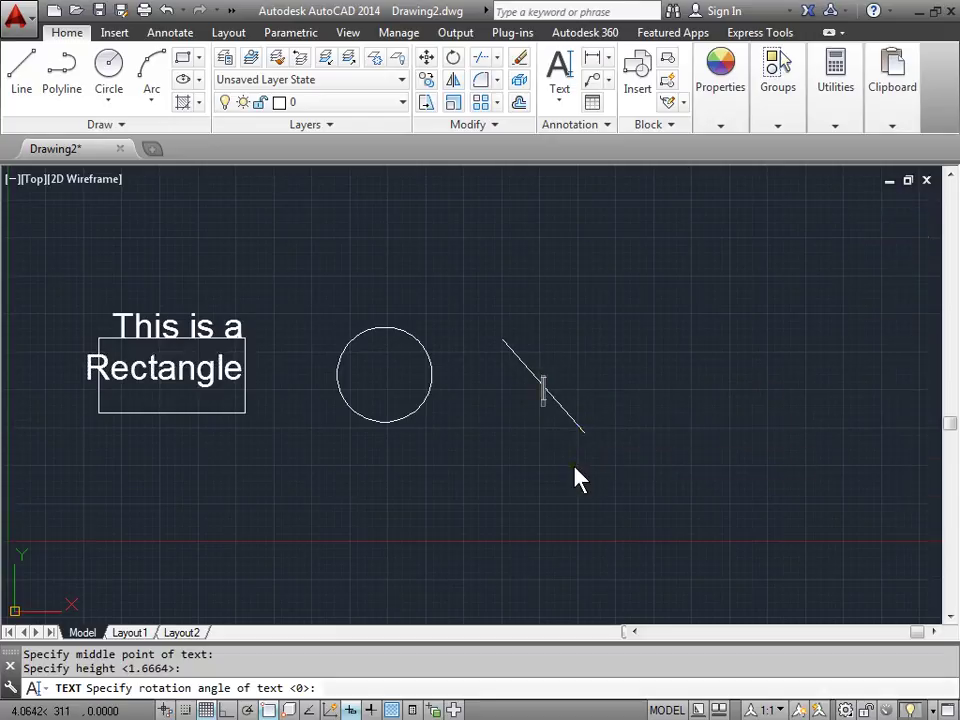
{"action": "type", "text": "This is a line"}
{"action": "key", "text": "Return"}
{"action": "key", "text": "Return"}
{"action": "scroll", "coordinate": [548, 415], "scroll_direction": "up", "scroll_amount": 4}
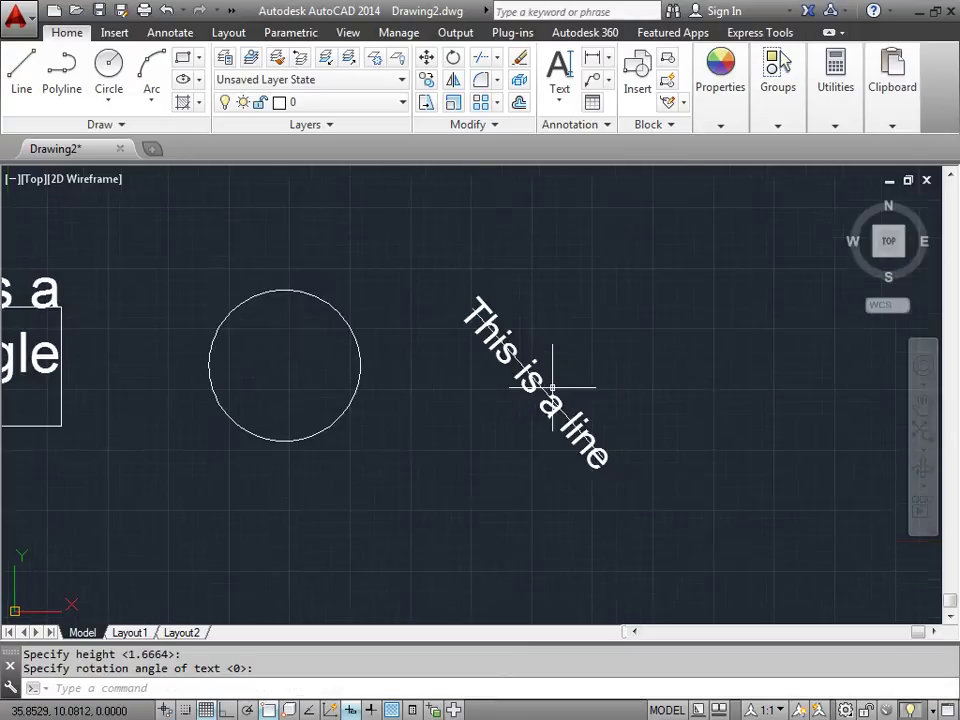
{"action": "middle_click_drag", "start_coordinate": [591, 332], "coordinate": [506, 388]}
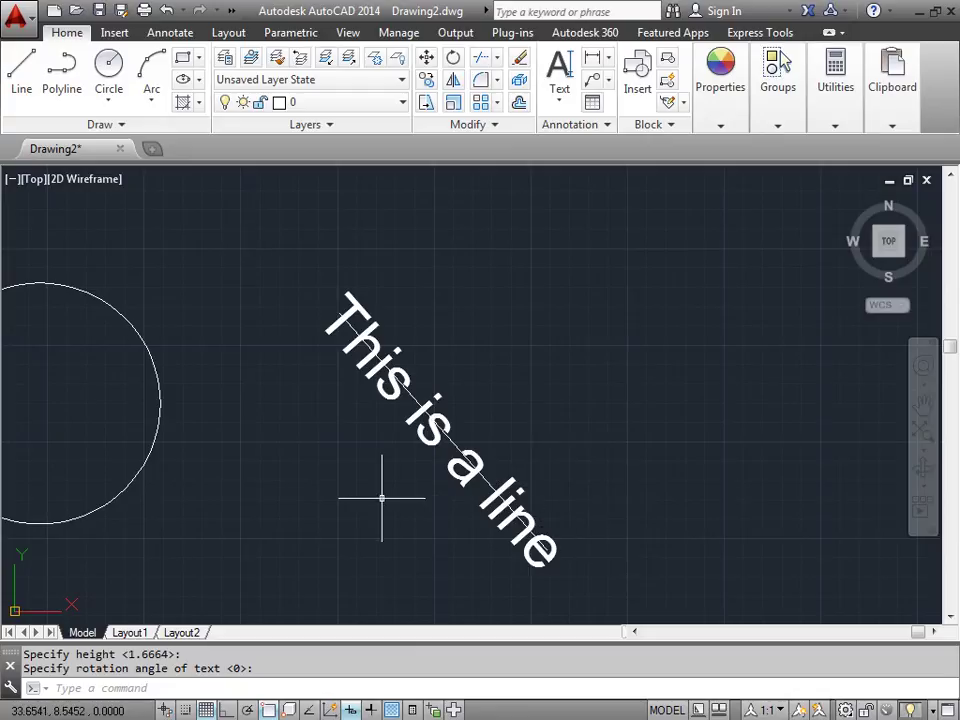
{"action": "scroll", "coordinate": [381, 497], "scroll_direction": "down", "scroll_amount": 2}
{"action": "scroll", "coordinate": [381, 497], "scroll_direction": "down", "scroll_amount": 2}
{"action": "middle_click_drag", "start_coordinate": [336, 516], "coordinate": [499, 427]}
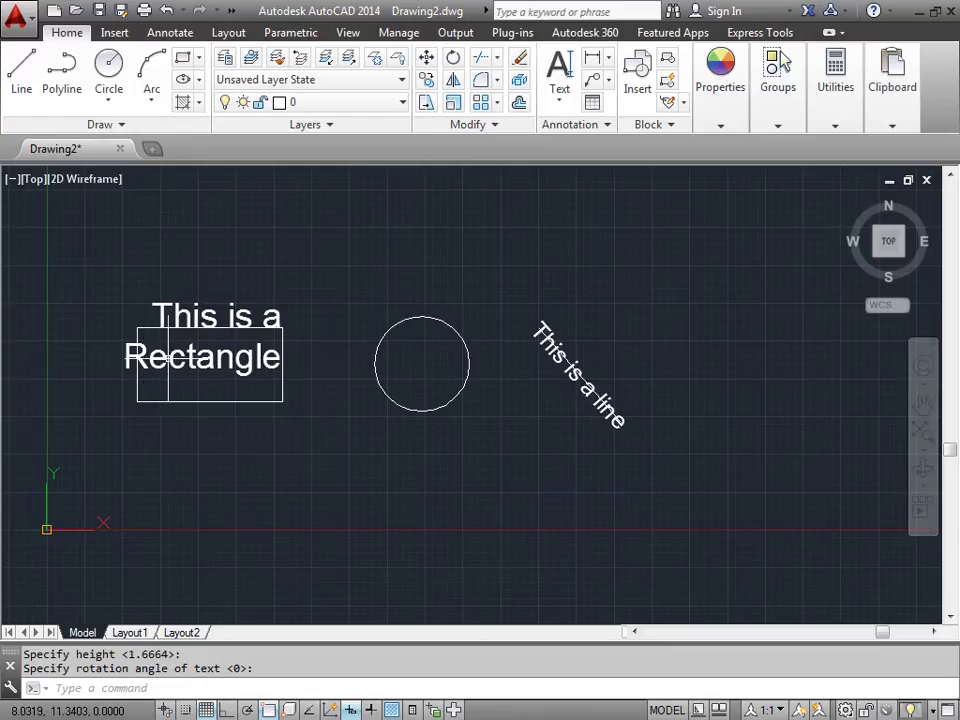
Grip-move 'Rectangle' below the rectangle and 'This is a' higher above it.
{"action": "left_click", "coordinate": [171, 357]}
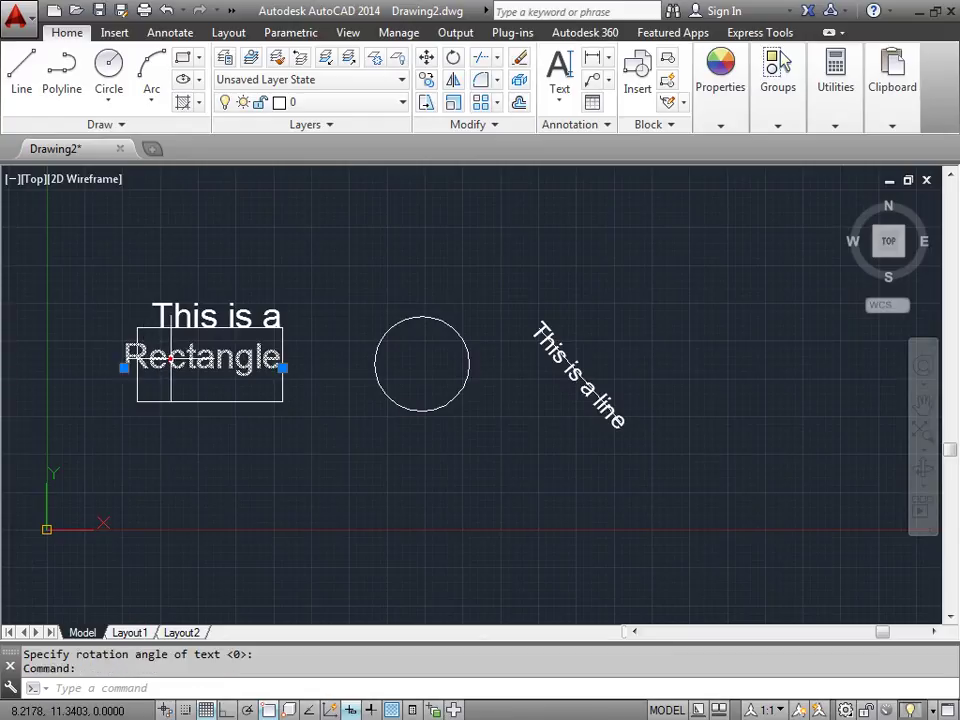
{"action": "left_click", "coordinate": [124, 367]}
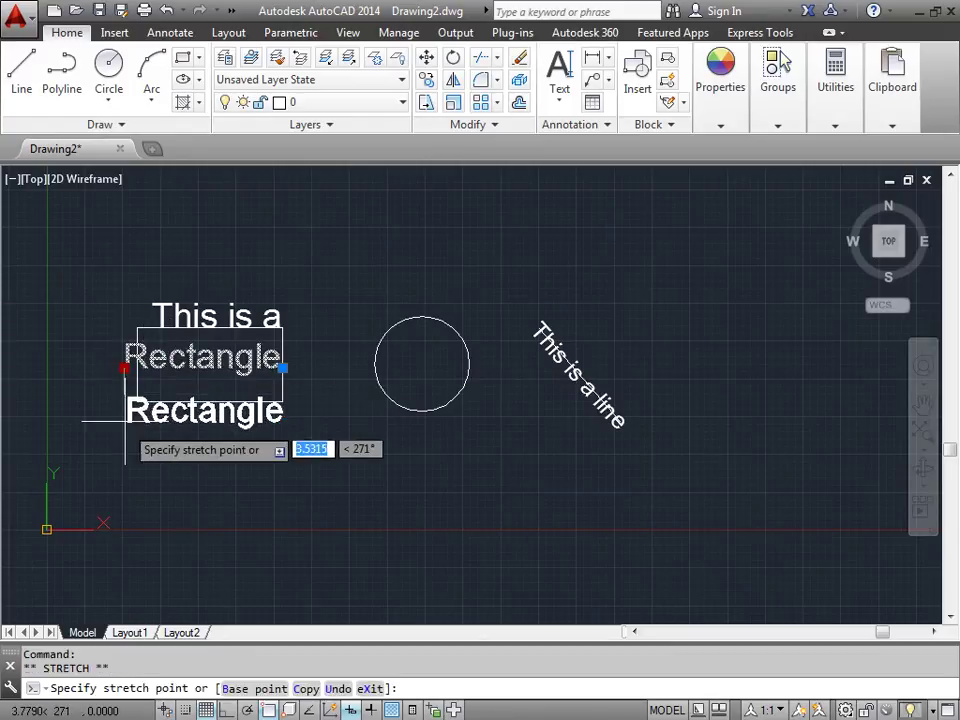
{"action": "left_click", "coordinate": [125, 490]}
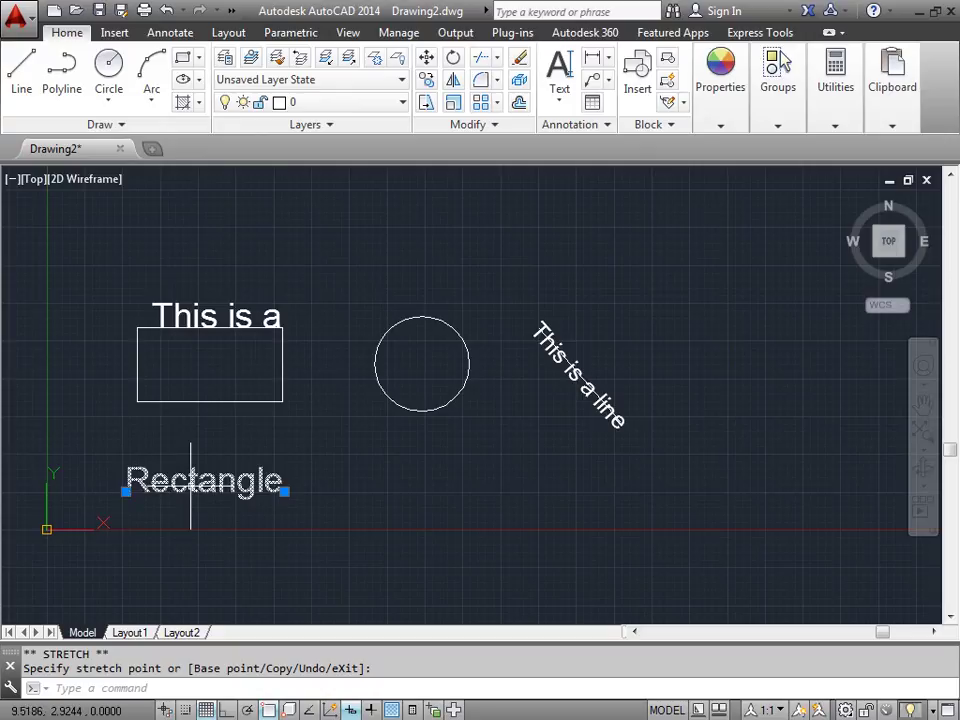
{"action": "left_click", "coordinate": [161, 315]}
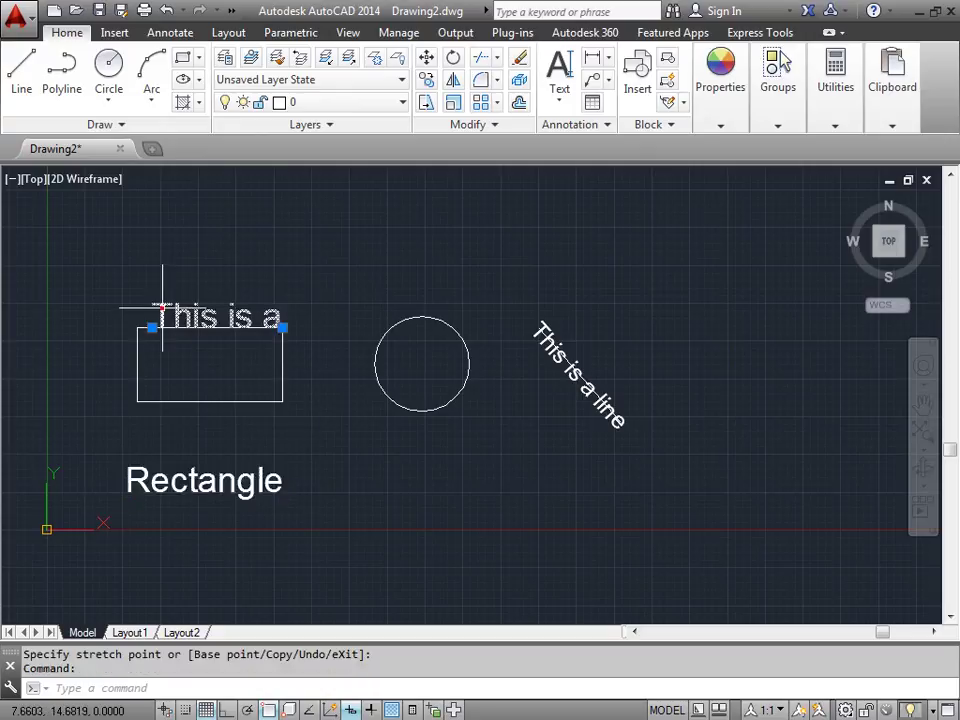
{"action": "left_click", "coordinate": [152, 327]}
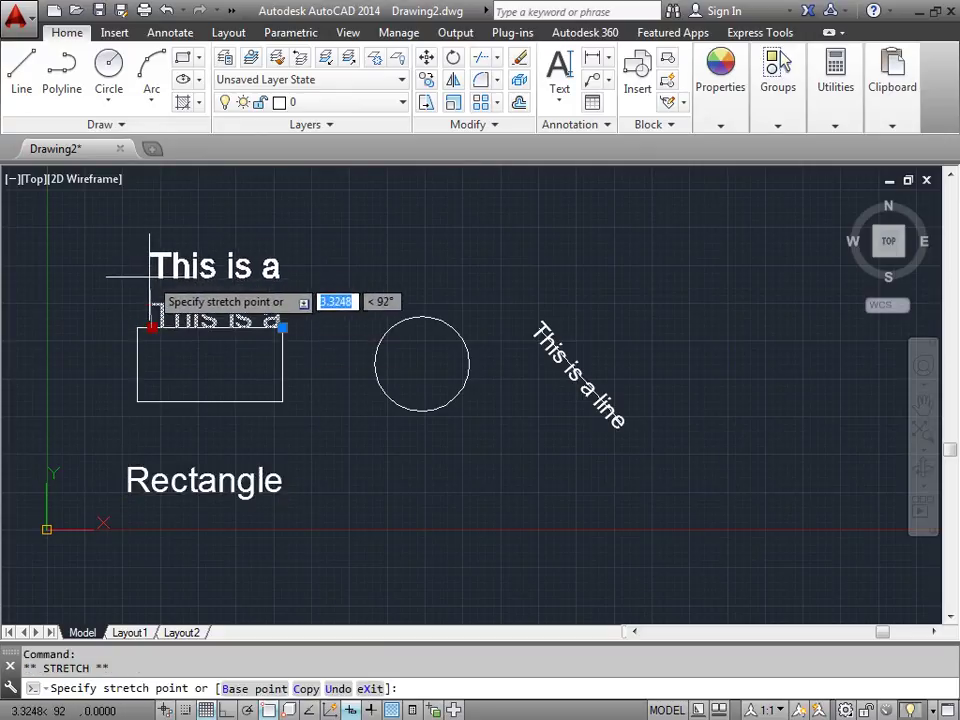
{"action": "left_click", "coordinate": [144, 221]}
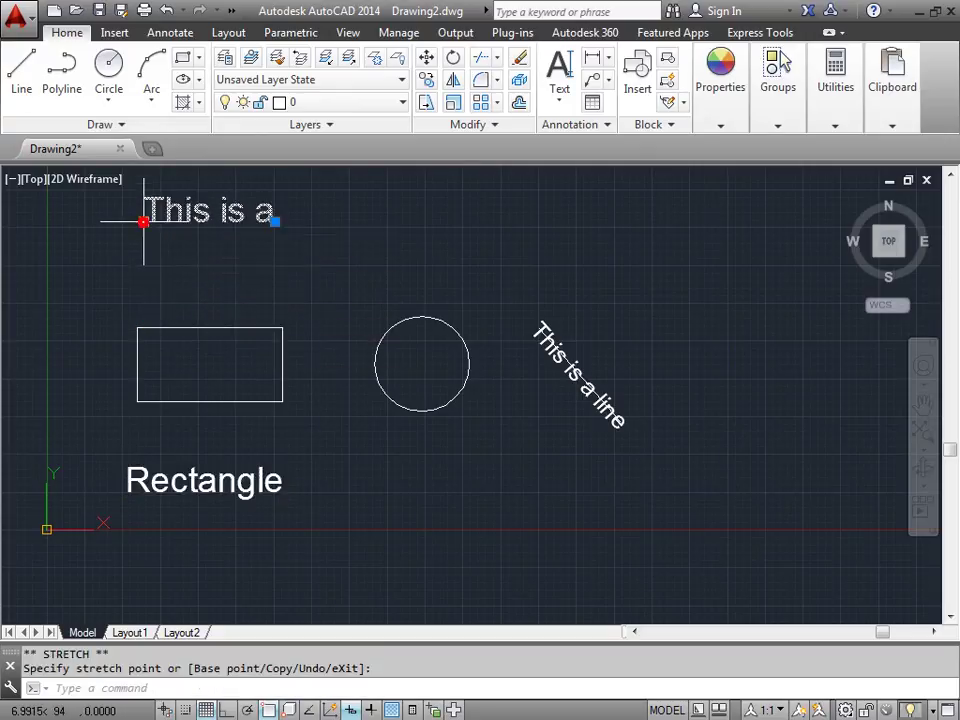
{"action": "key", "text": "Escape"}
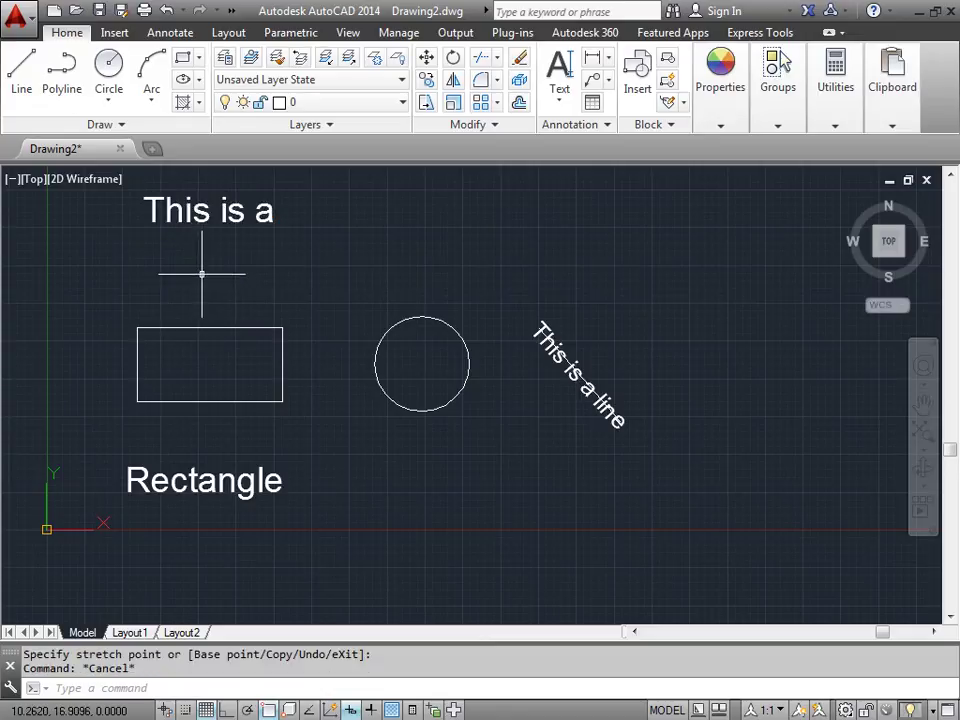
Start Fit-justified text spanning the rectangle's top edge, keeping the default height.
{"action": "left_click", "coordinate": [563, 76]}
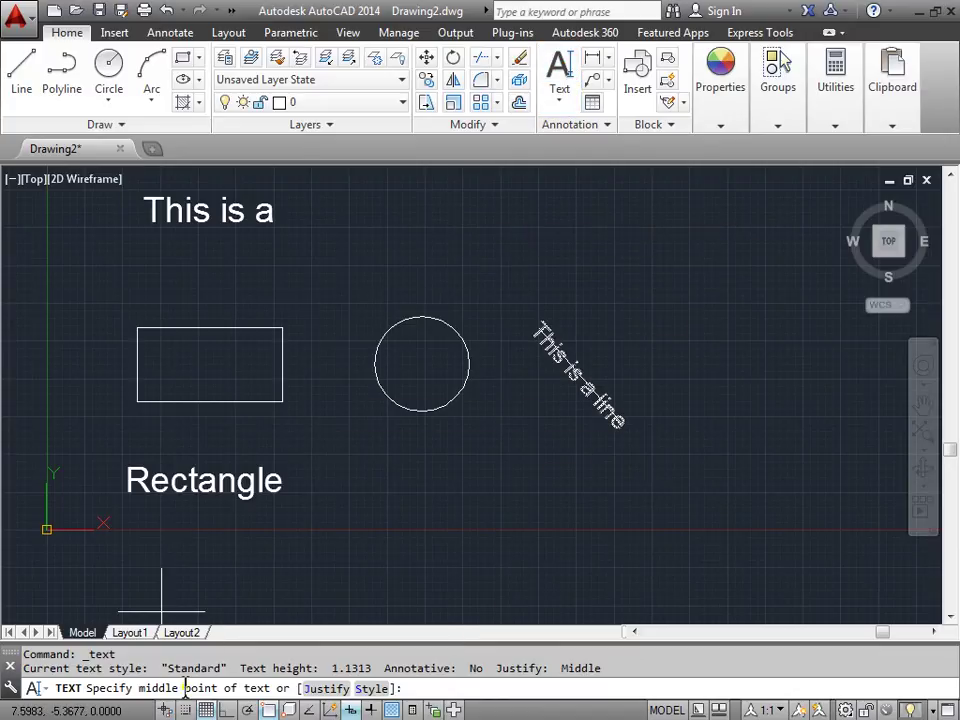
{"action": "right_click", "coordinate": [375, 230]}
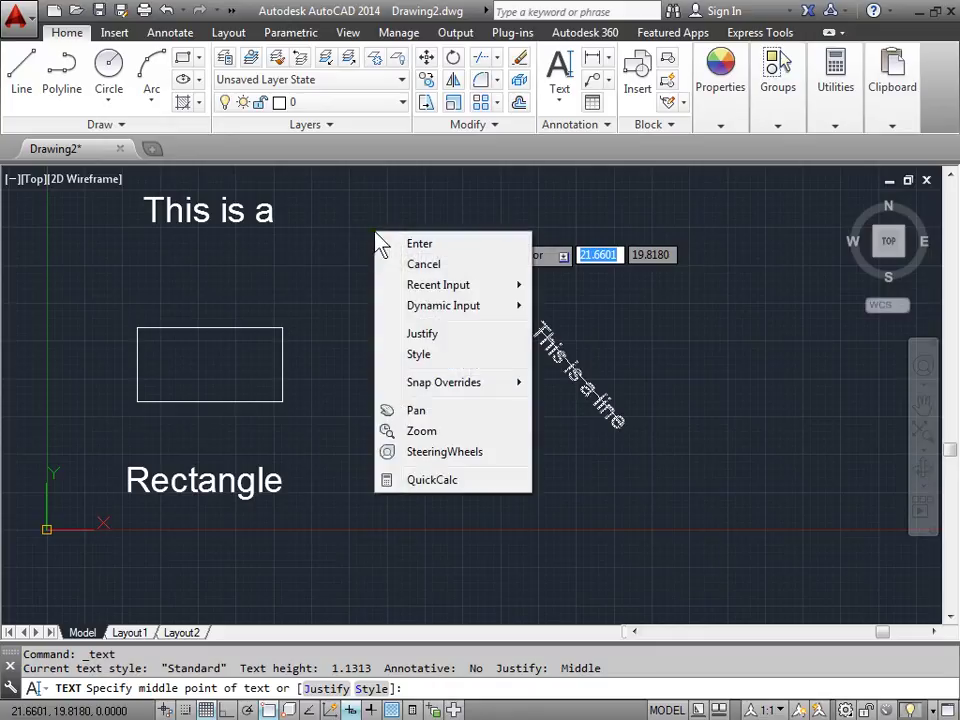
{"action": "left_click", "coordinate": [437, 334]}
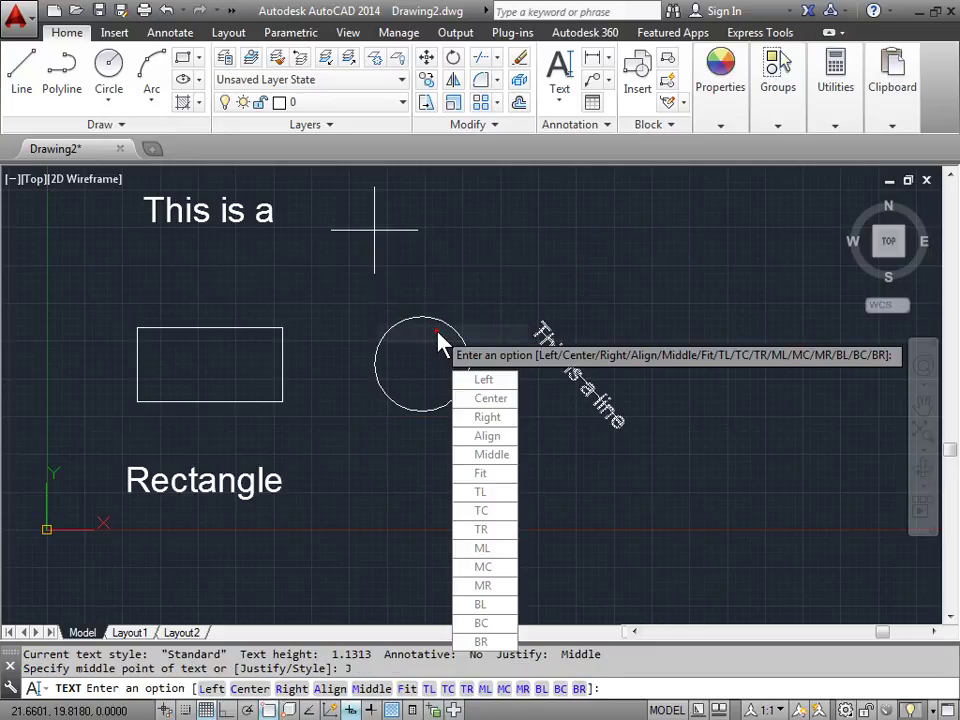
{"action": "left_click", "coordinate": [498, 473]}
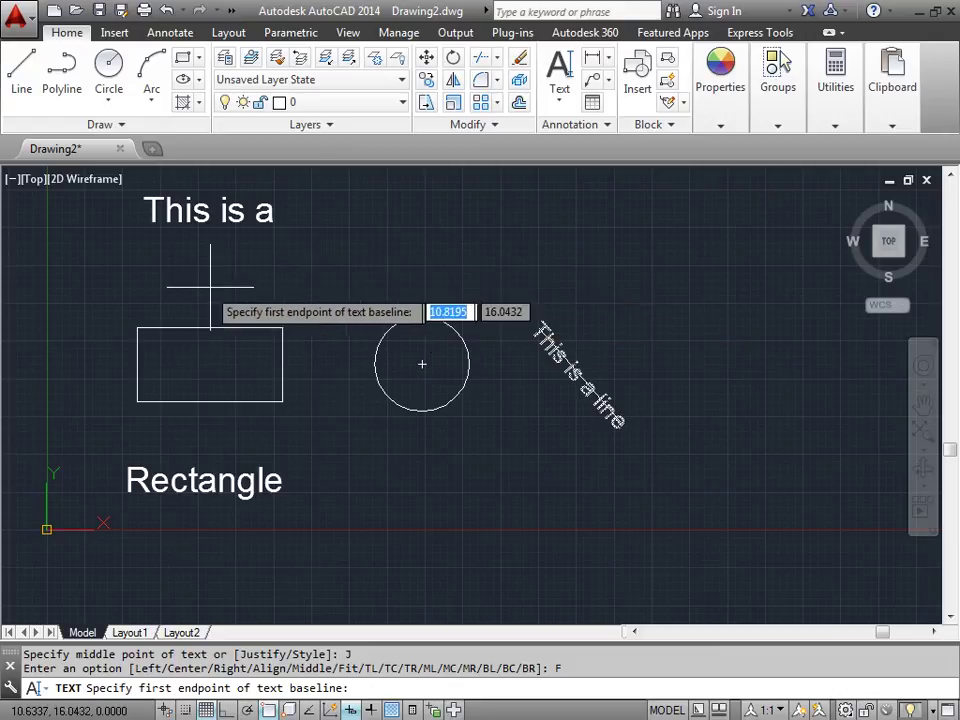
{"action": "left_click", "coordinate": [137, 328]}
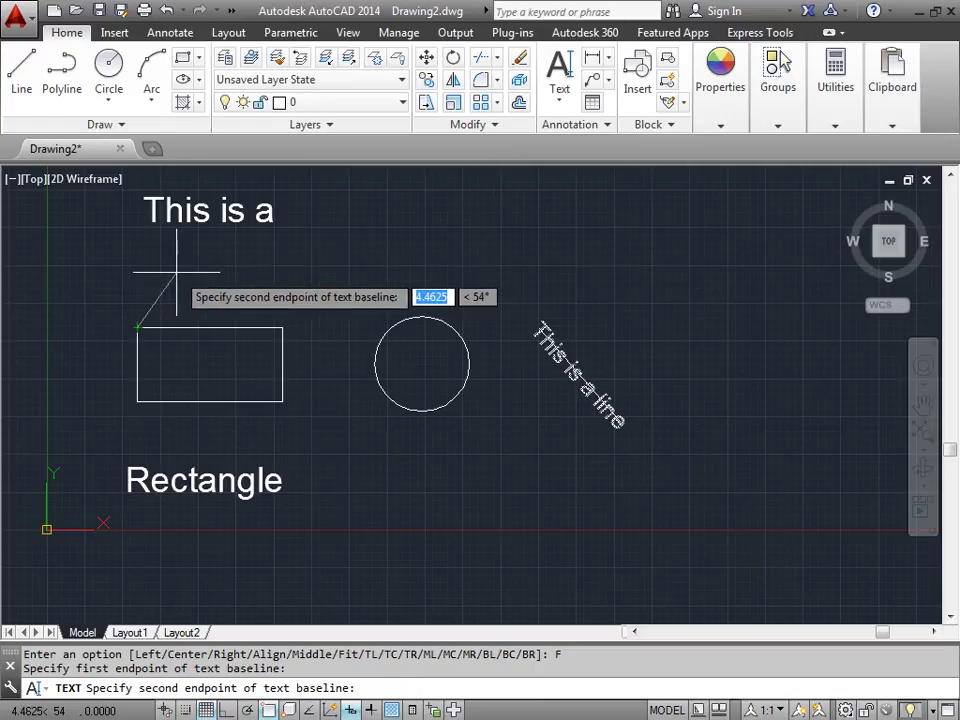
{"action": "left_click", "coordinate": [283, 327]}
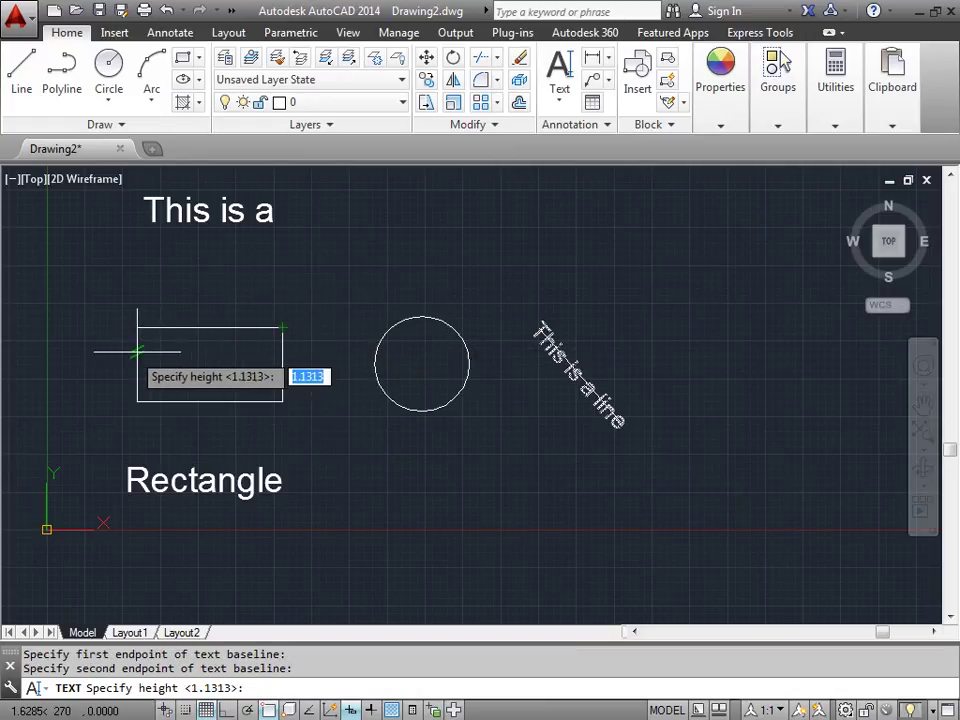
{"action": "key", "text": "Return"}
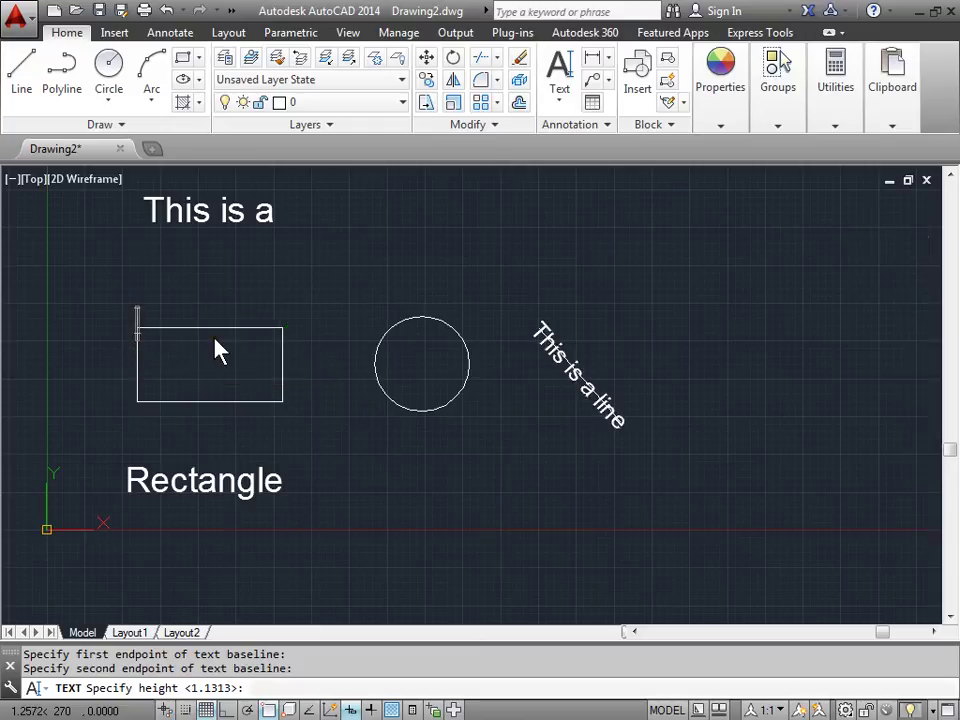
Type the first fitted line 'This is a Rectangle'.
{"action": "key", "text": "Caps_Lock"}
{"action": "key", "text": "Caps_Lock"}
{"action": "type", "text": "This"}
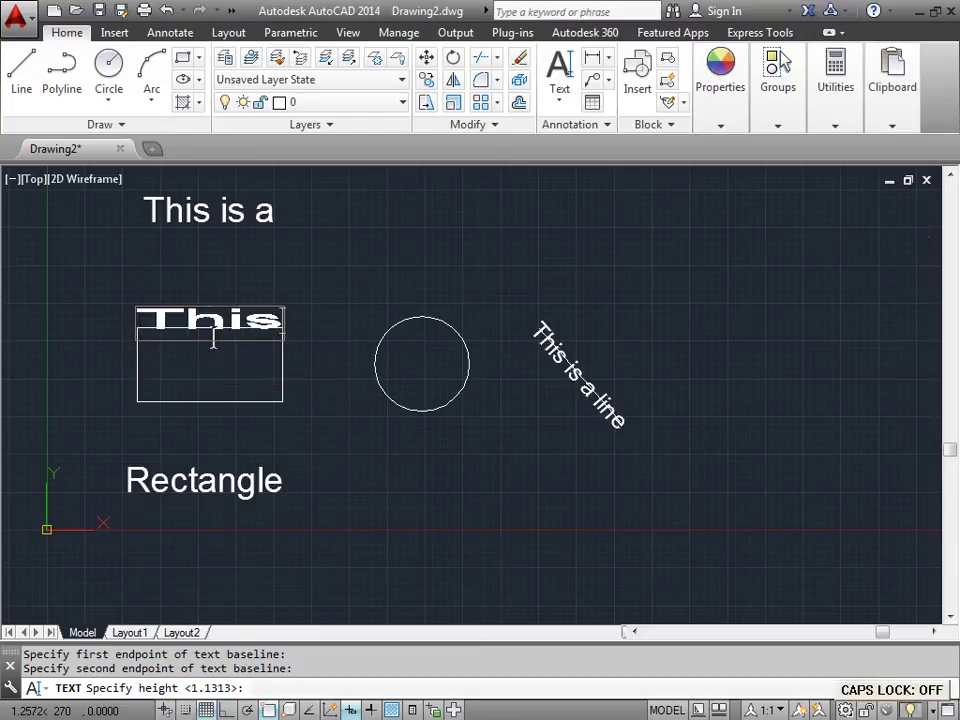
{"action": "type", "text": " is a"}
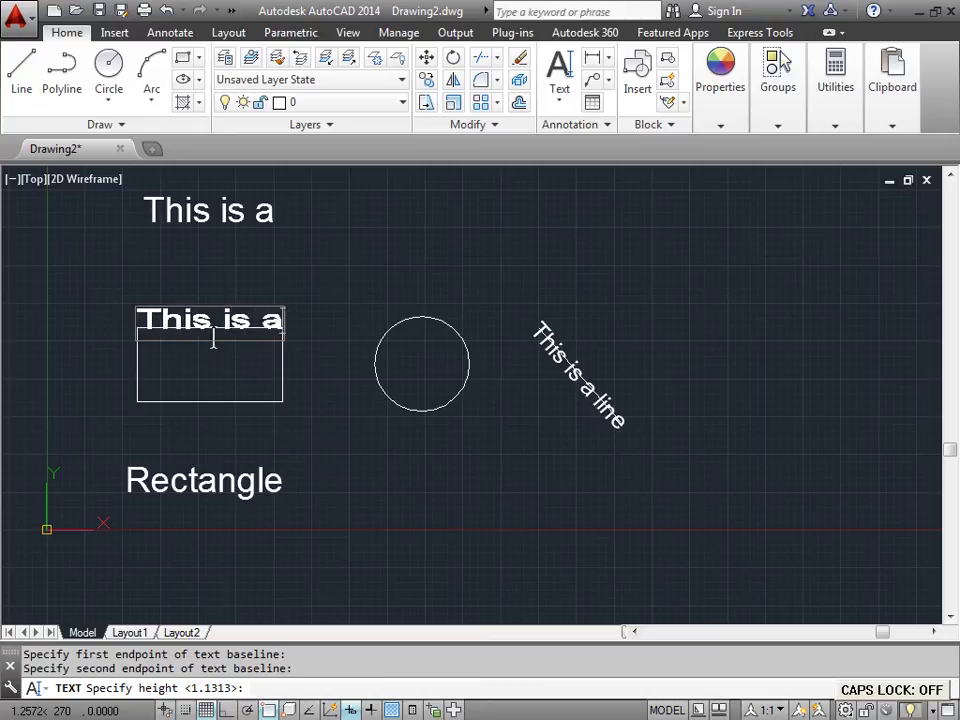
{"action": "key", "text": "Caps_Lock"}
{"action": "type", "text": "R"}
{"action": "key", "text": "Caps_Lock"}
{"action": "type", "text": "ectangle"}
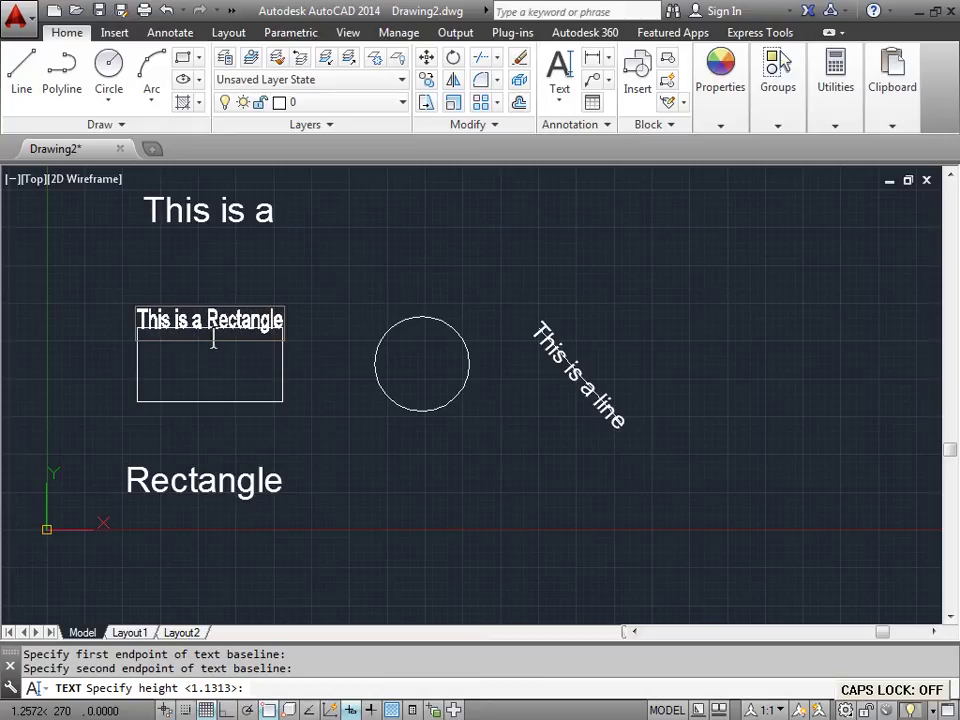
Add the second fitted line 'It fits inside!!!', fixing a typo, and finish.
{"action": "key", "text": "Return"}
{"action": "type", "text": "It fit"}
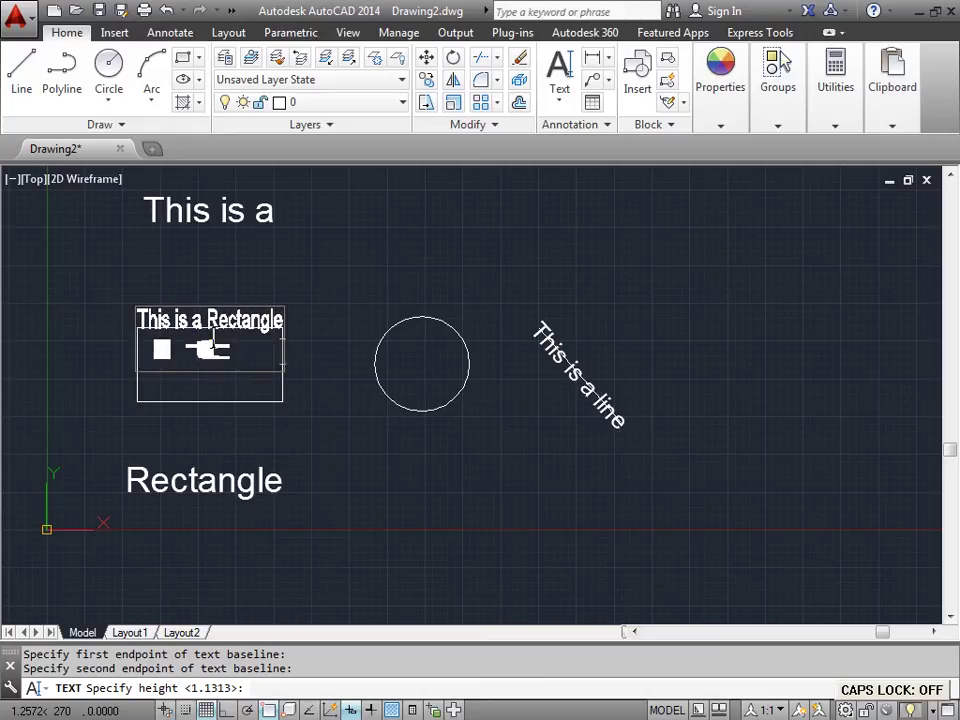
{"action": "type", "text": "s in"}
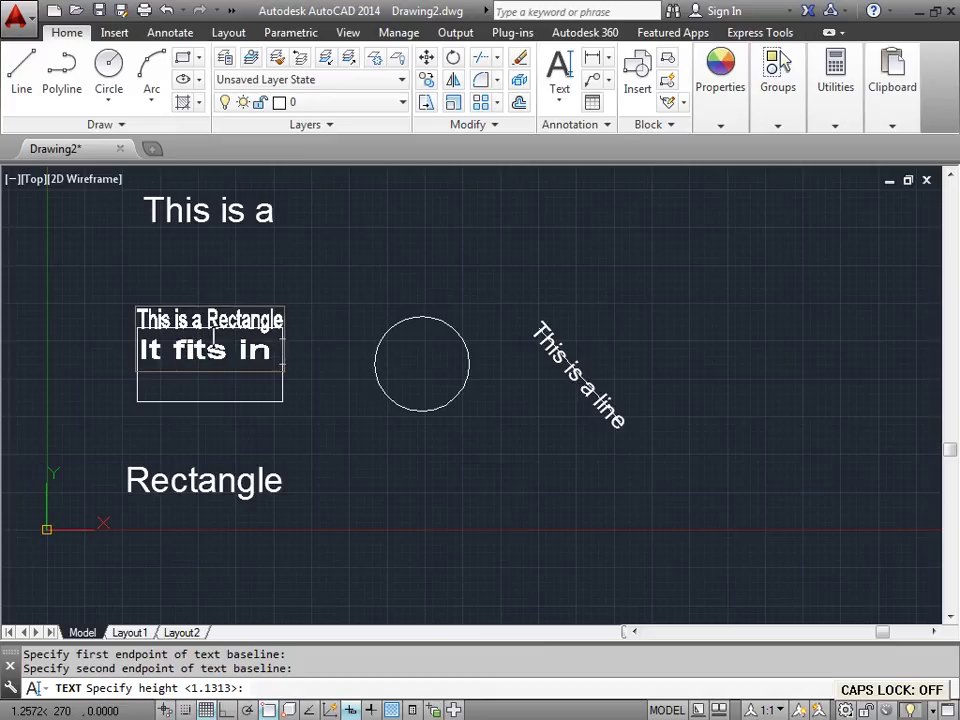
{"action": "type", "text": " side"}
{"action": "key", "text": "BackSpace"}
{"action": "key", "text": "BackSpace"}
{"action": "key", "text": "BackSpace"}
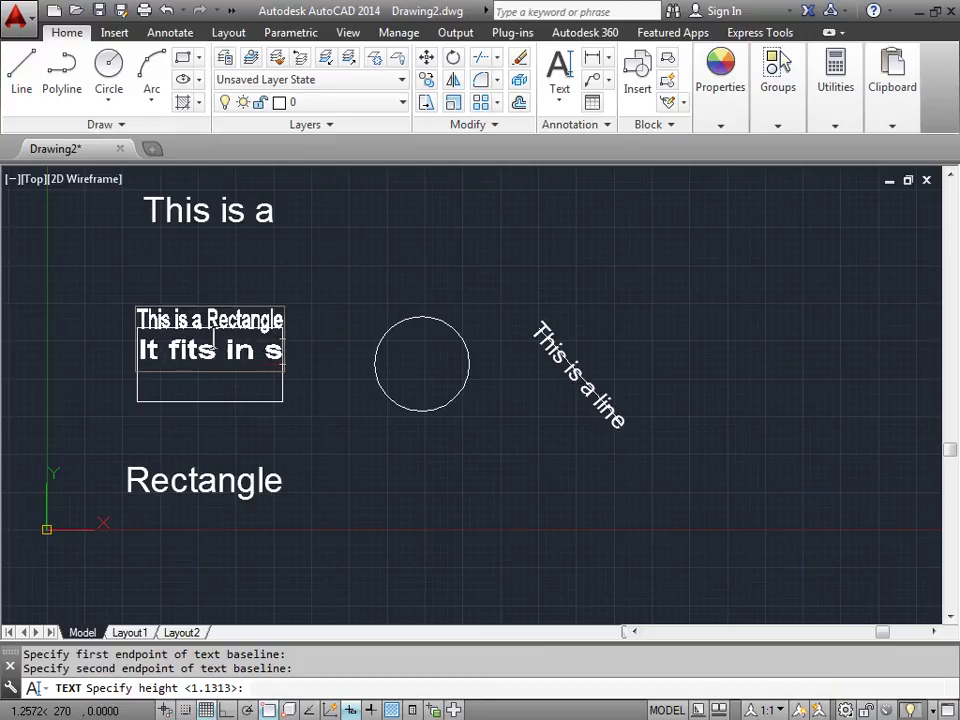
{"action": "key", "text": "BackSpace"}
{"action": "key", "text": "BackSpace"}
{"action": "type", "text": "side"}
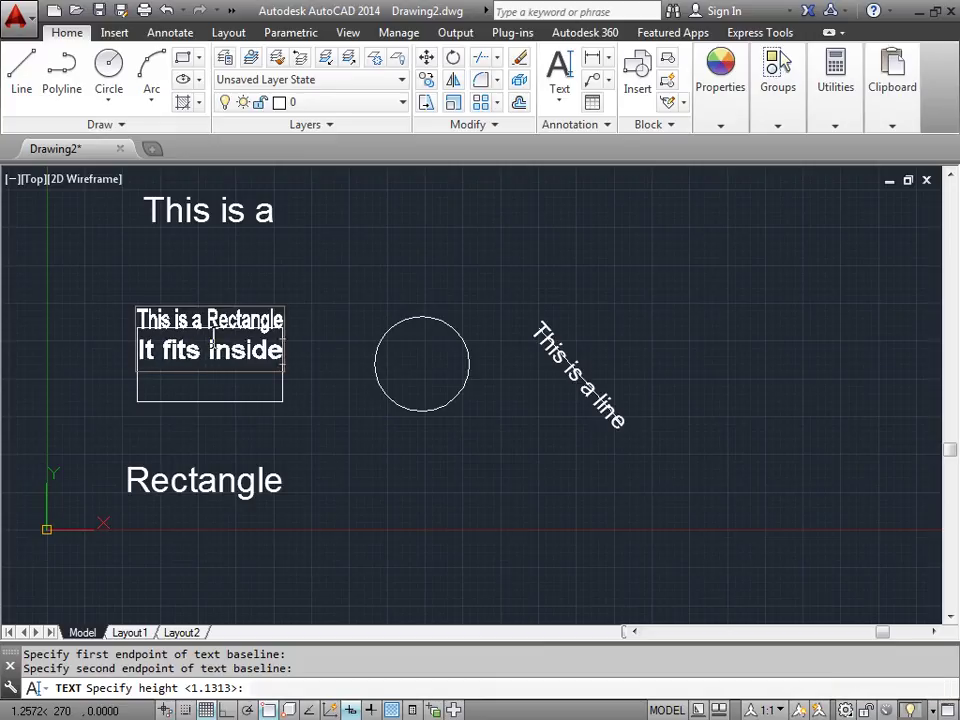
{"action": "type", "text": "!!!"}
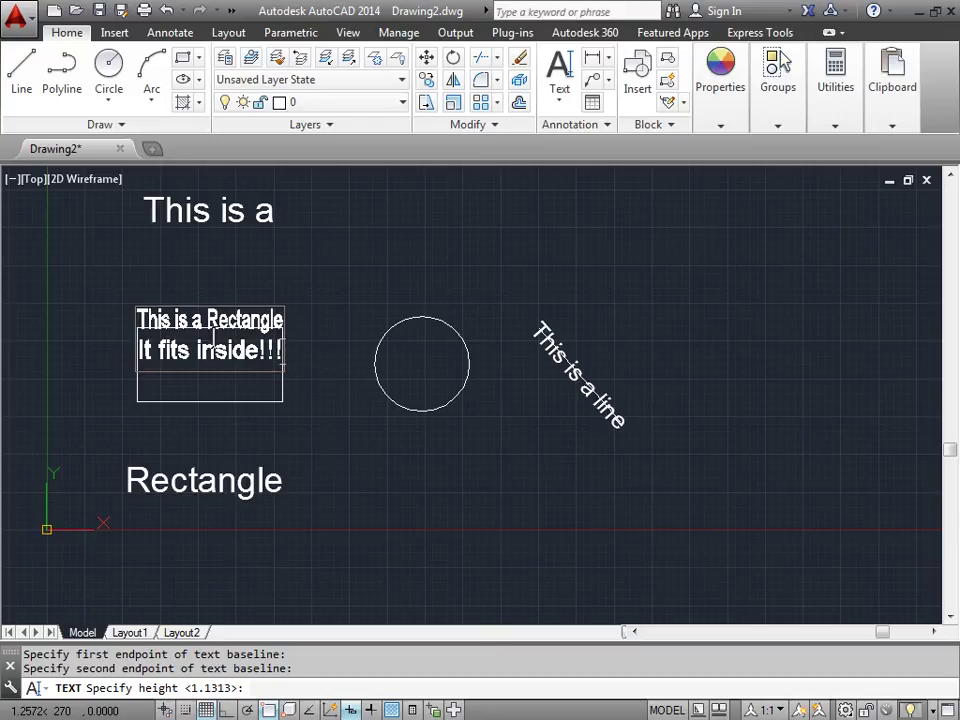
{"action": "key", "text": "Return"}
{"action": "key", "text": "Return"}
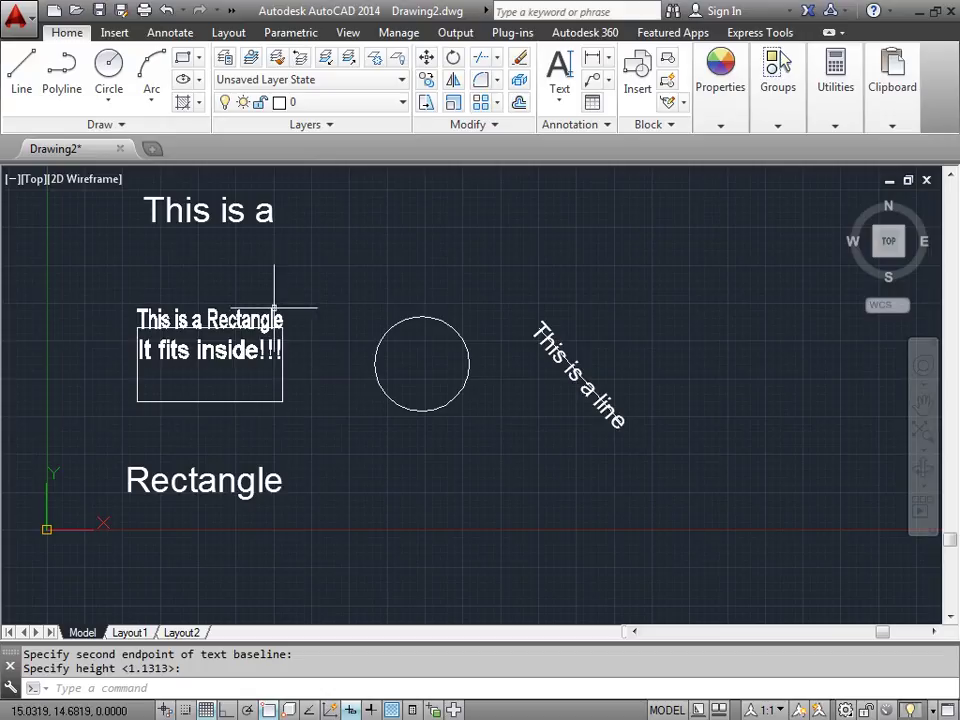
Grip-stretch 'This is a Rectangle' up-left and 'It fits inside!!!' down below the rectangle.
{"action": "left_click", "coordinate": [150, 318]}
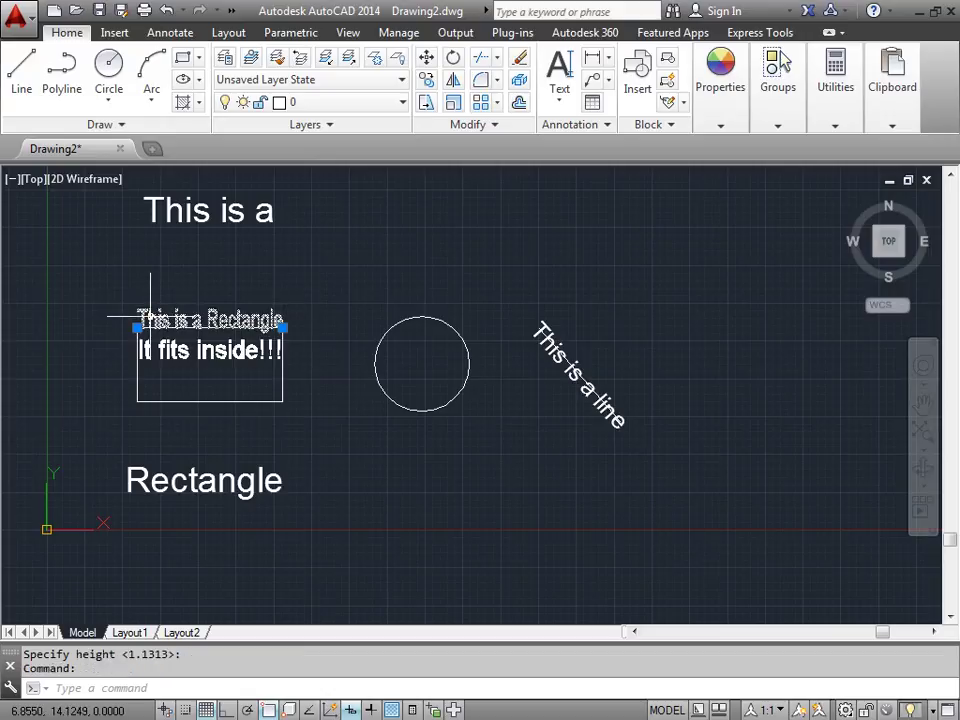
{"action": "left_click", "coordinate": [137, 326]}
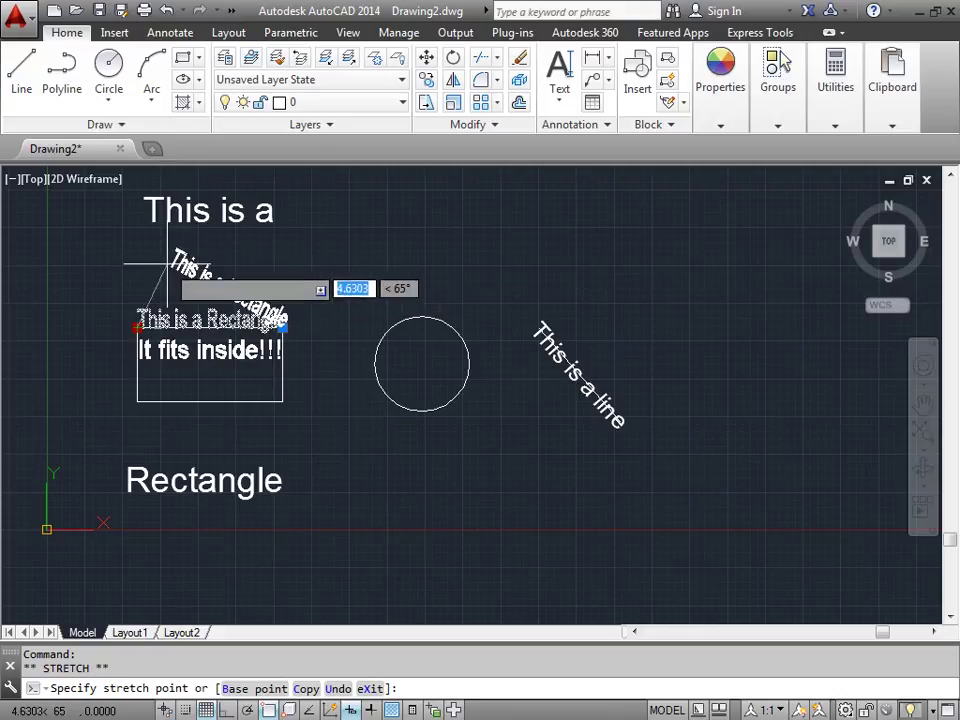
{"action": "left_click", "coordinate": [96, 262]}
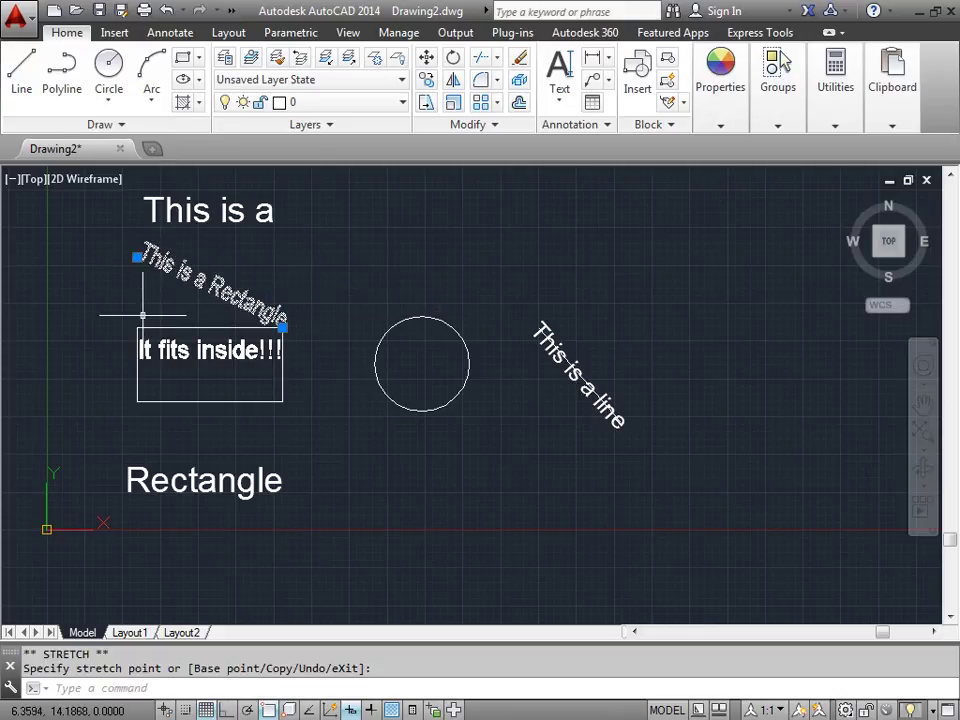
{"action": "left_click", "coordinate": [160, 352]}
{"action": "left_click", "coordinate": [137, 357]}
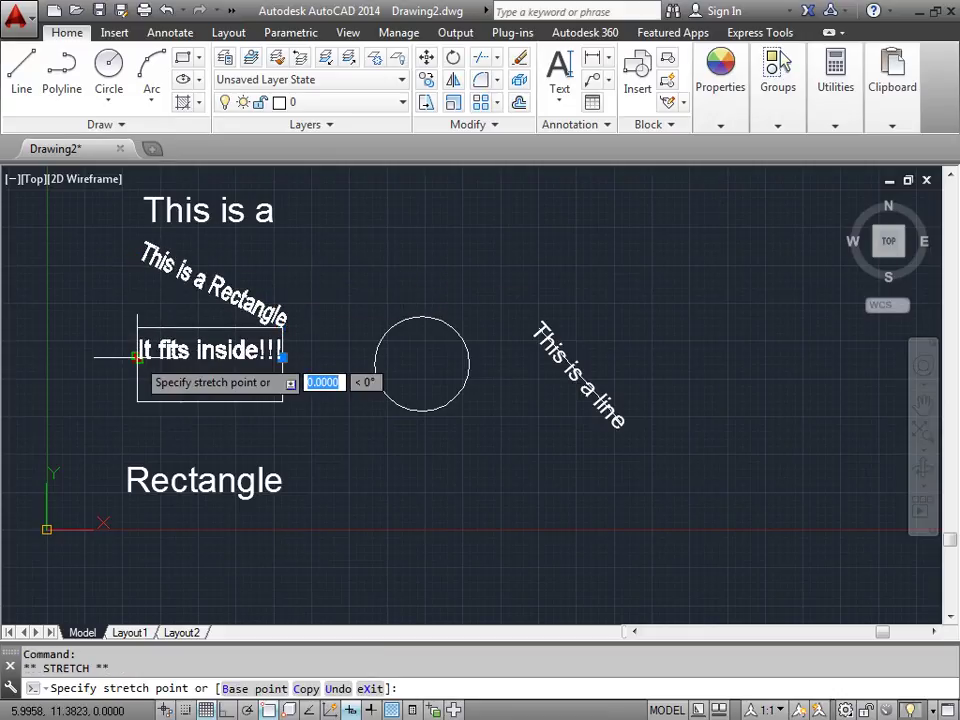
{"action": "left_click", "coordinate": [143, 447]}
{"action": "key", "text": "Escape"}
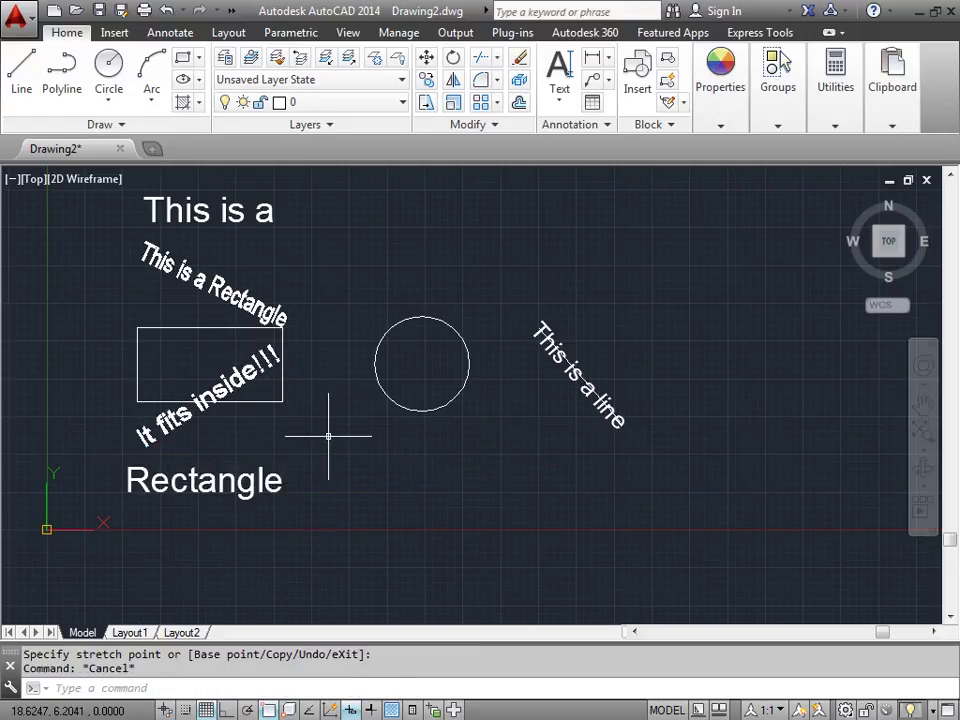
Start Top Right justified text above the circle, setting its height and 0 rotation.
{"action": "left_click", "coordinate": [557, 75]}
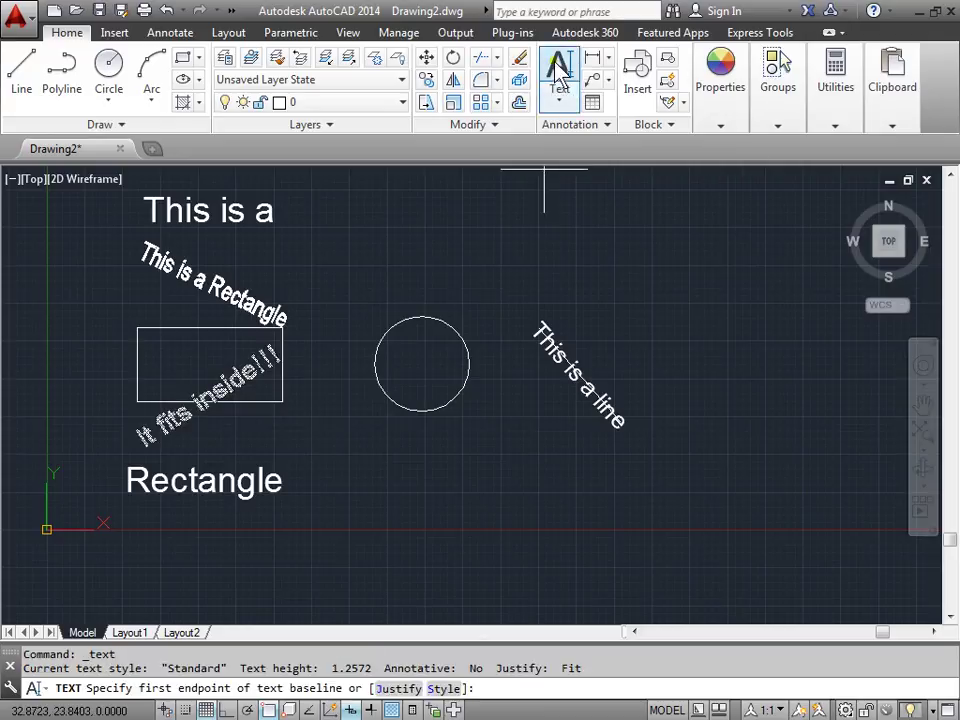
{"action": "right_click", "coordinate": [641, 233]}
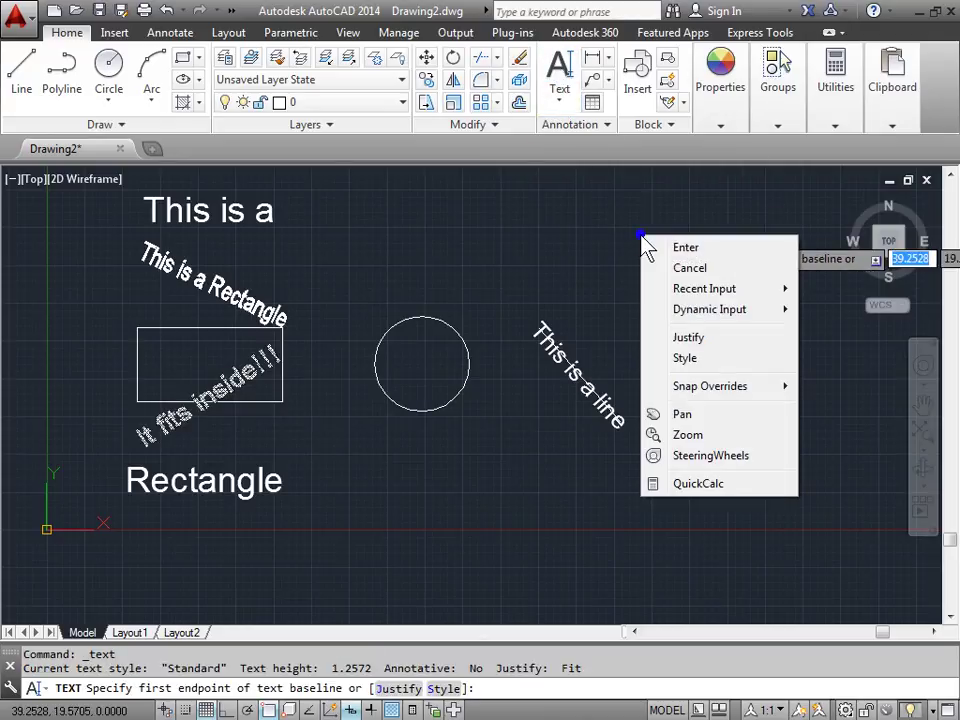
{"action": "left_click", "coordinate": [700, 340]}
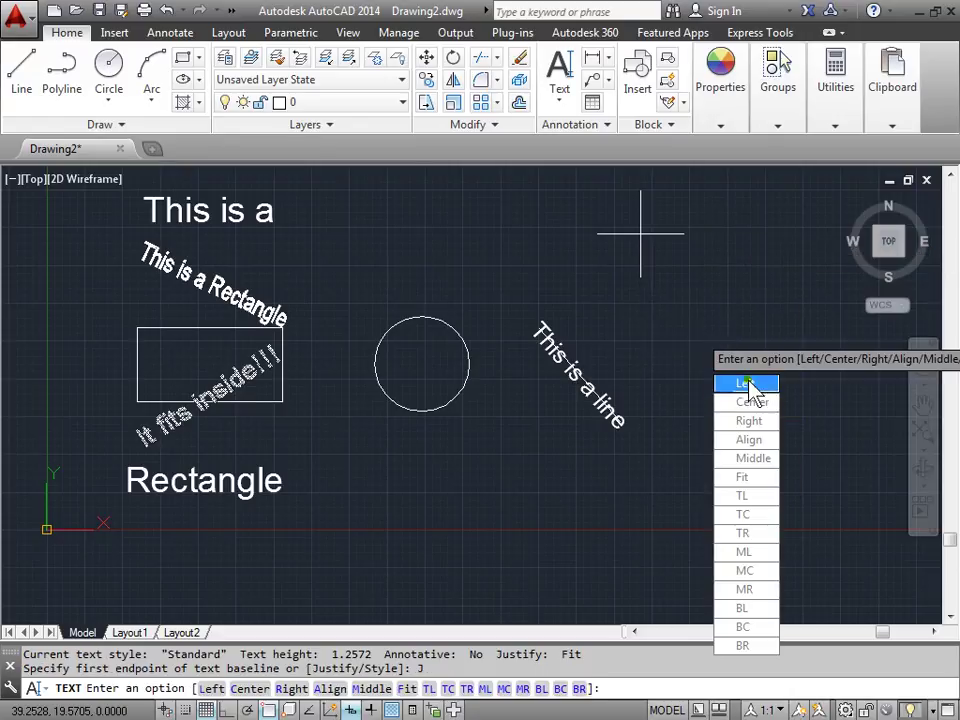
{"action": "left_click", "coordinate": [751, 531]}
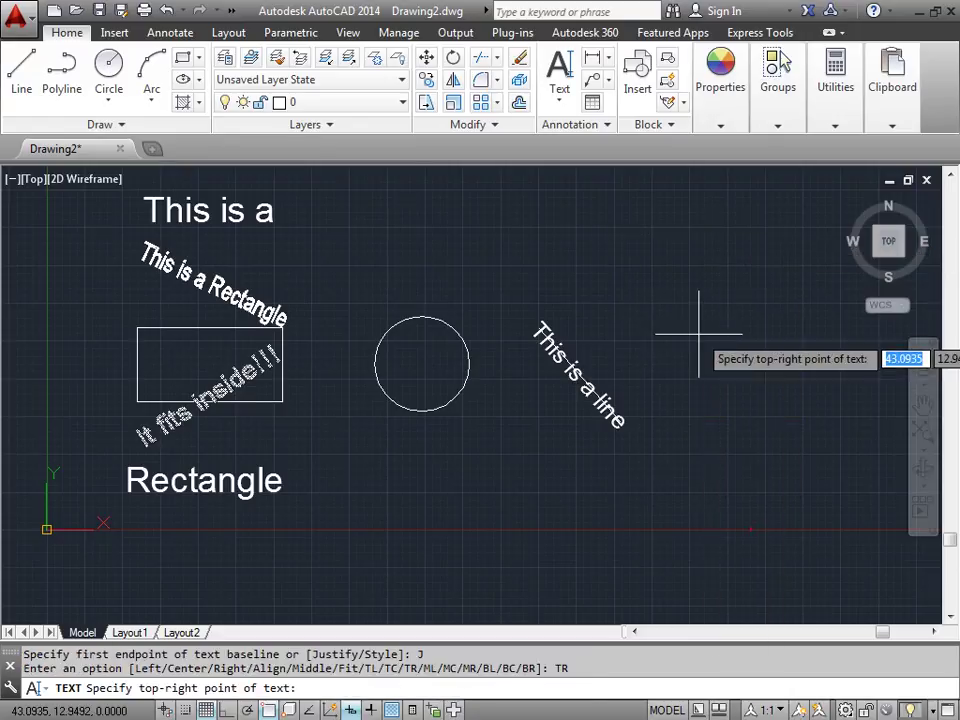
{"action": "left_click", "coordinate": [527, 203]}
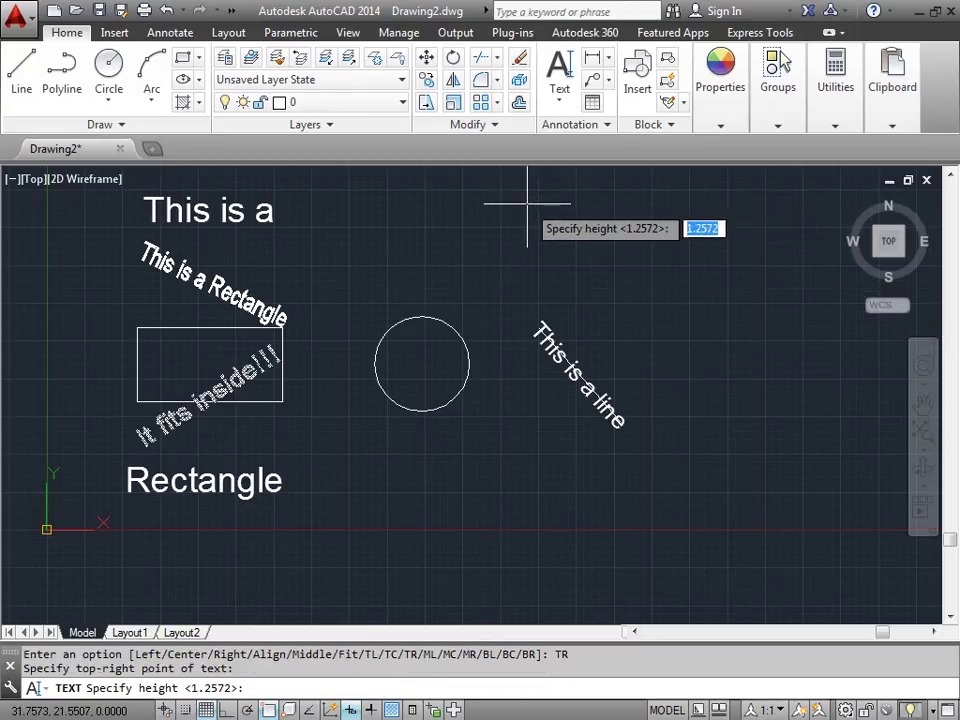
{"action": "left_click", "coordinate": [527, 269]}
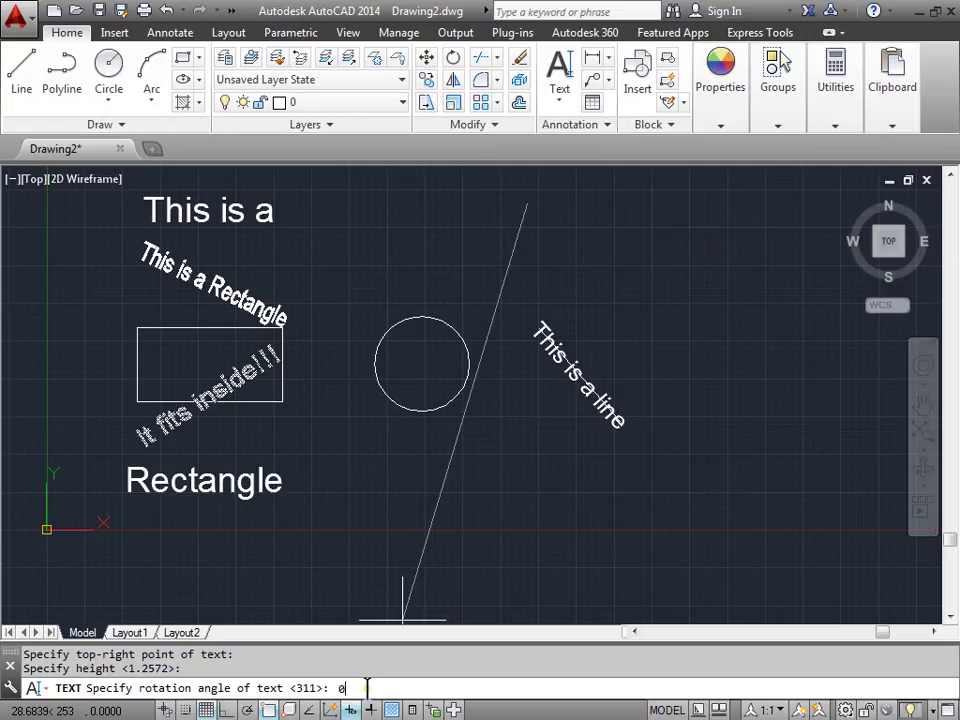
{"action": "key", "text": "Return"}
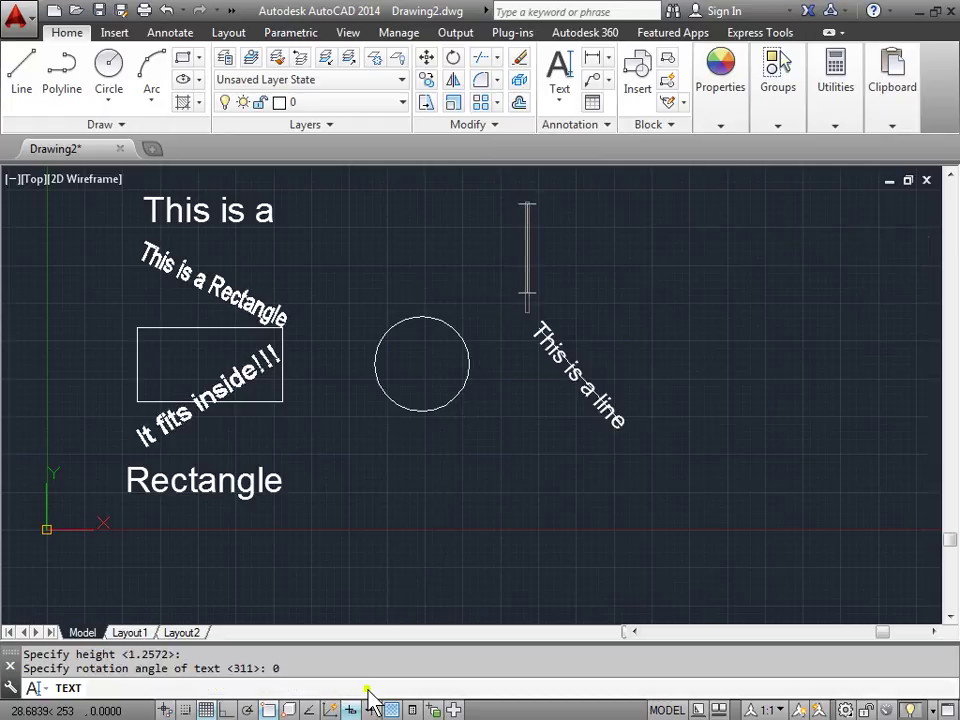
Type 'Practice' and end the text command, cancelling the repeated one.
{"action": "key", "text": "Caps_Lock"}
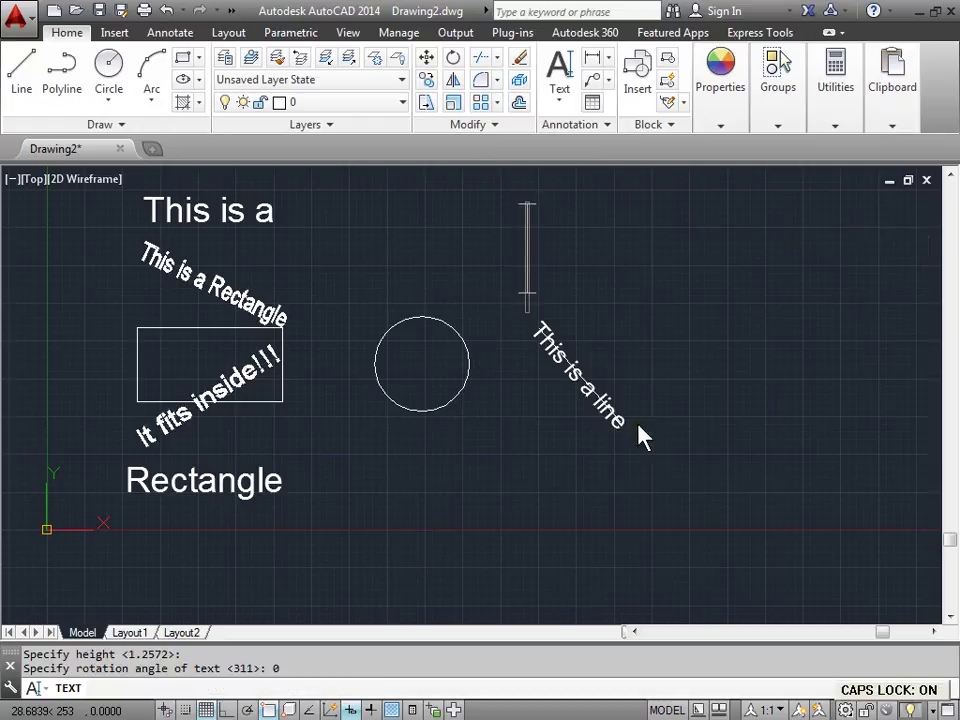
{"action": "type", "text": "P"}
{"action": "key", "text": "Caps_Lock"}
{"action": "type", "text": "ractice"}
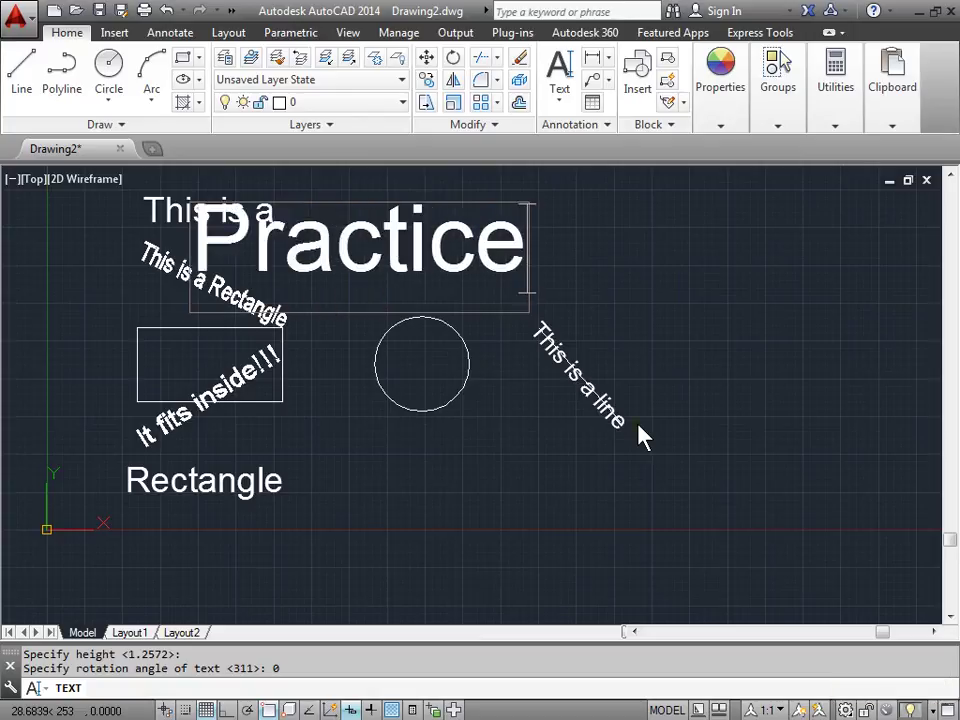
{"action": "key", "text": "Escape"}
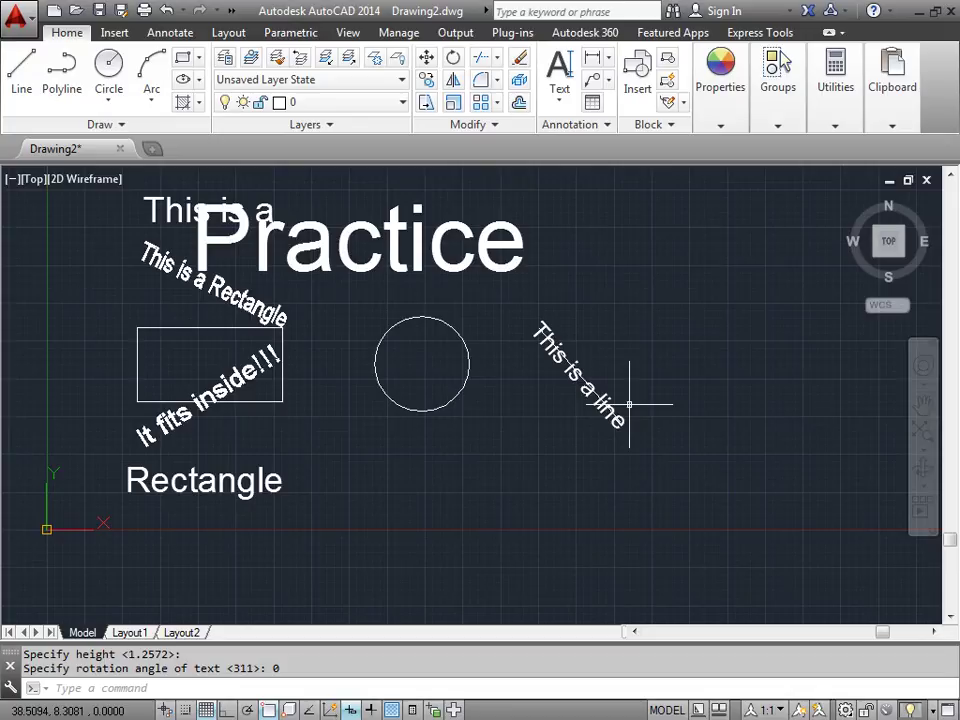
{"action": "key", "text": "Escape"}
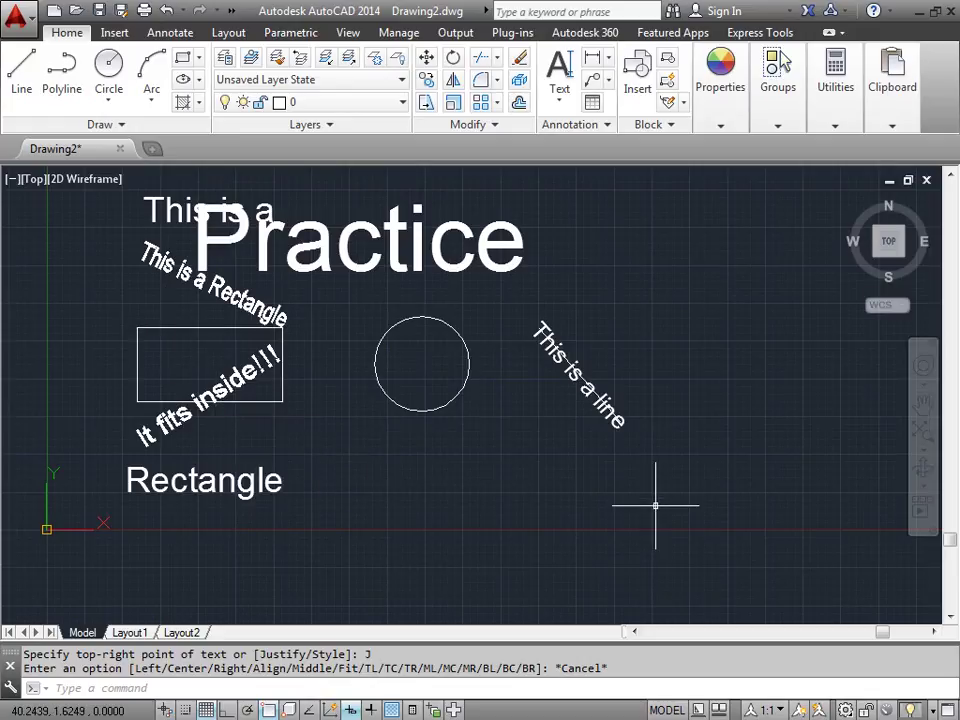
Erase the 'This is a line' text, then the 'Practice' and 'This is a' texts.
{"action": "left_click", "coordinate": [608, 418]}
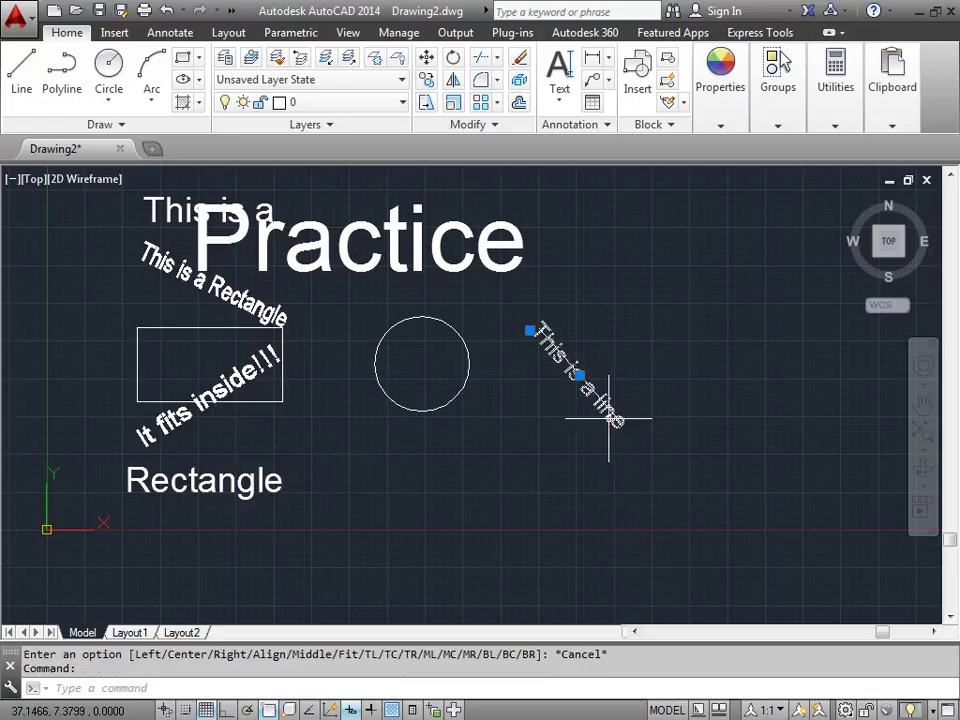
{"action": "key", "text": "Delete"}
{"action": "left_click", "coordinate": [419, 240]}
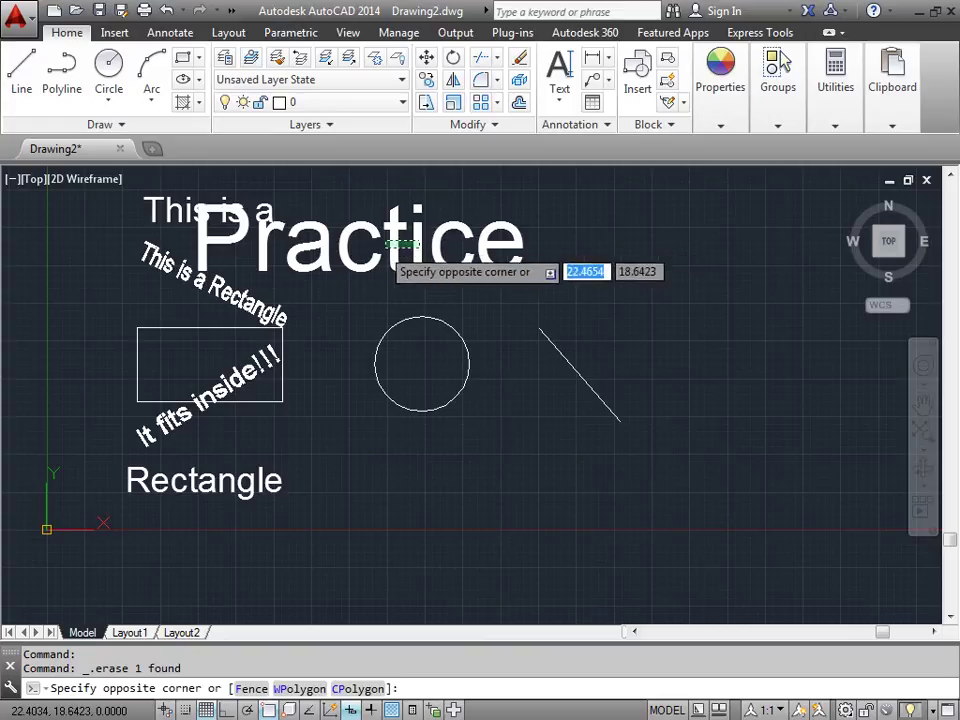
{"action": "left_click", "coordinate": [189, 215]}
{"action": "key", "text": "Delete"}
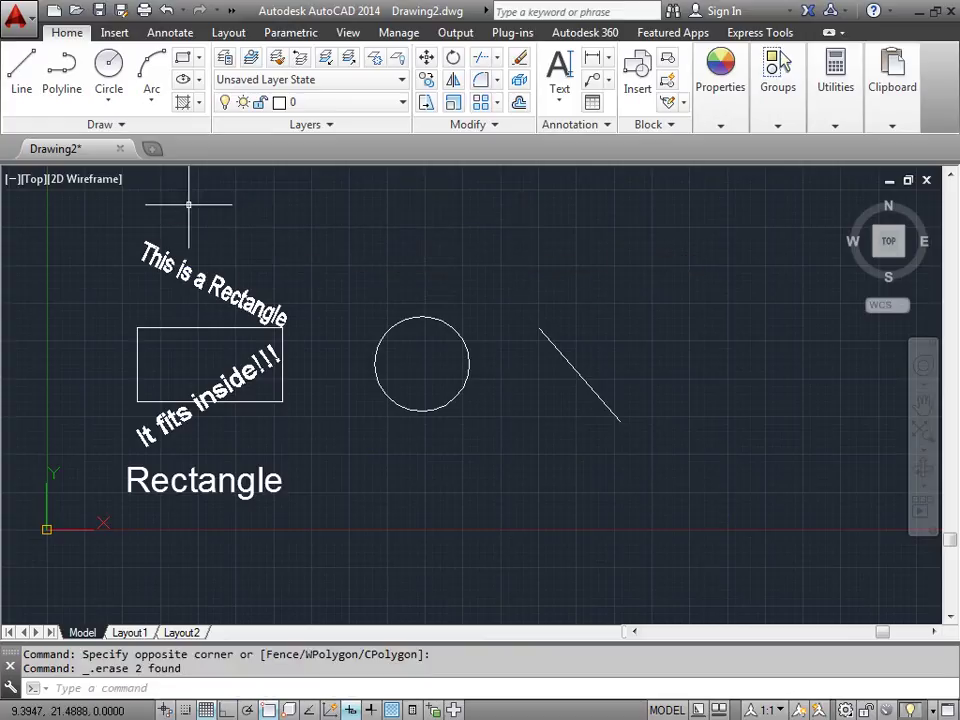
Erase 'This is a Rectangle' with a crossing window, then select 'It fits inside!!!' and 'Rectangle'.
{"action": "left_click", "coordinate": [324, 305]}
{"action": "left_click", "coordinate": [125, 231]}
{"action": "key", "text": "Delete"}
{"action": "left_click", "coordinate": [215, 500]}
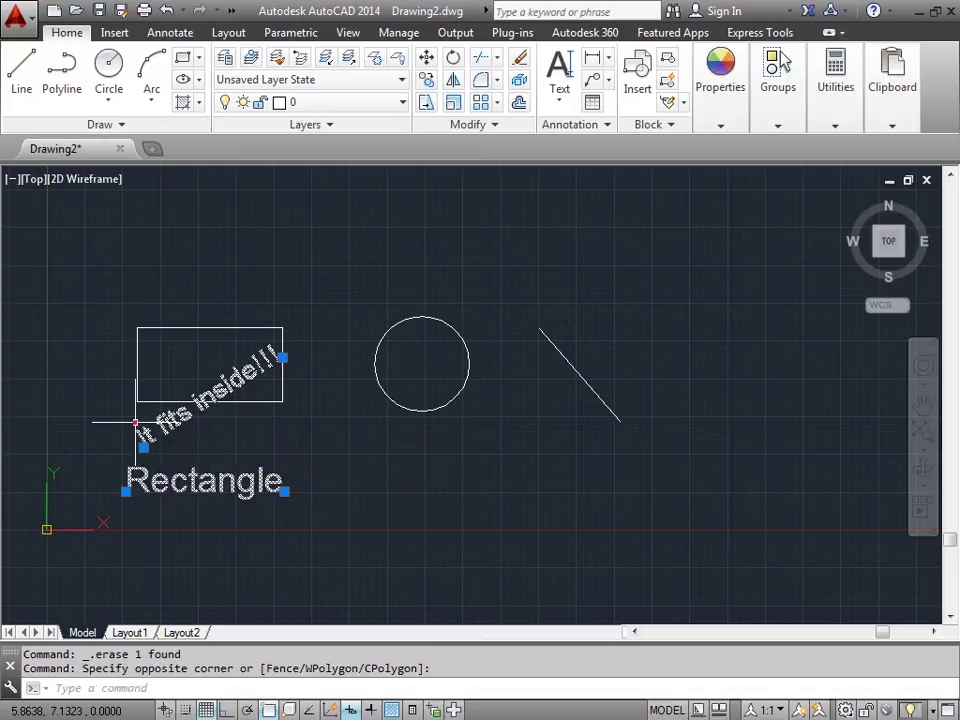